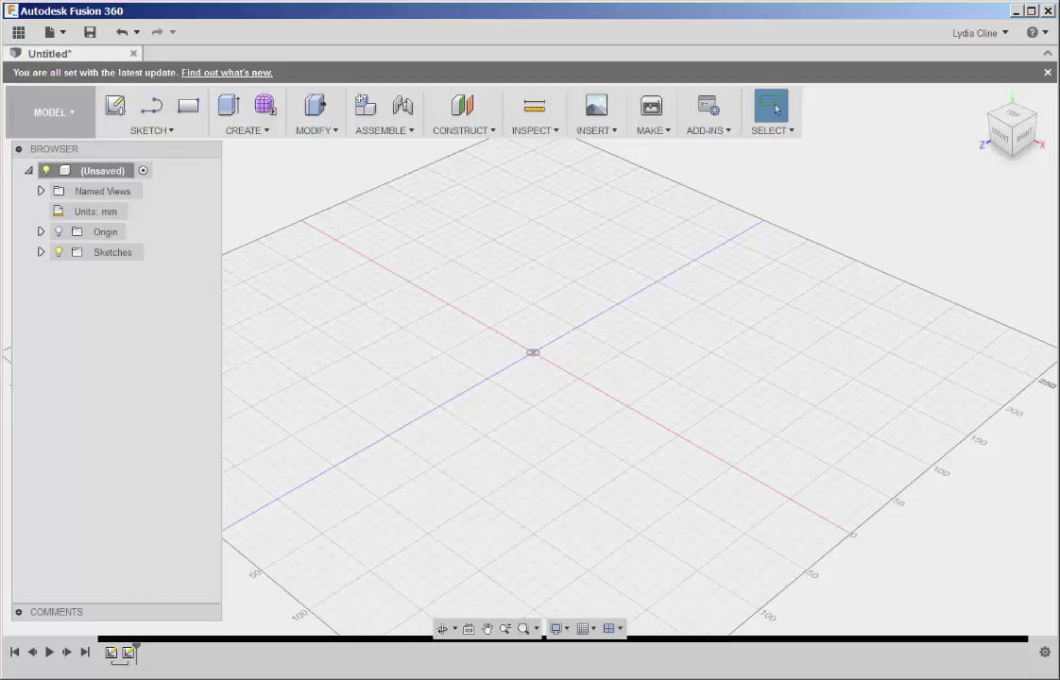
# Step: Draw a 10 mm Center Diameter Circle at the origin on the horizontal ground plane
pyautogui.click(170, 130)
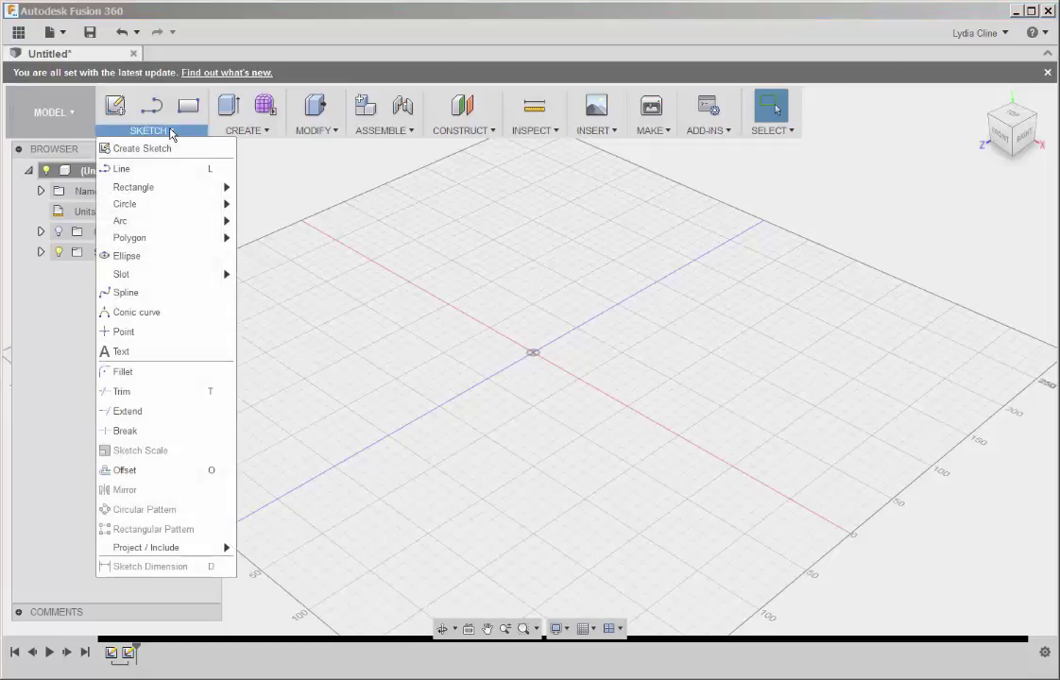
pyautogui.moveTo(159, 205)
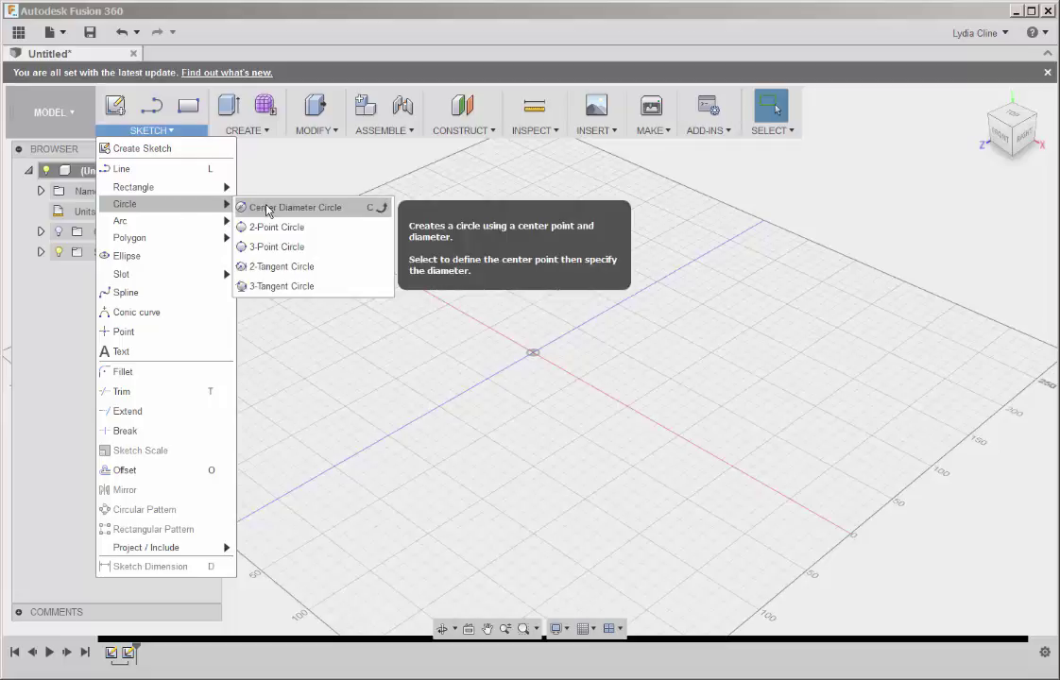
pyautogui.click(267, 209)
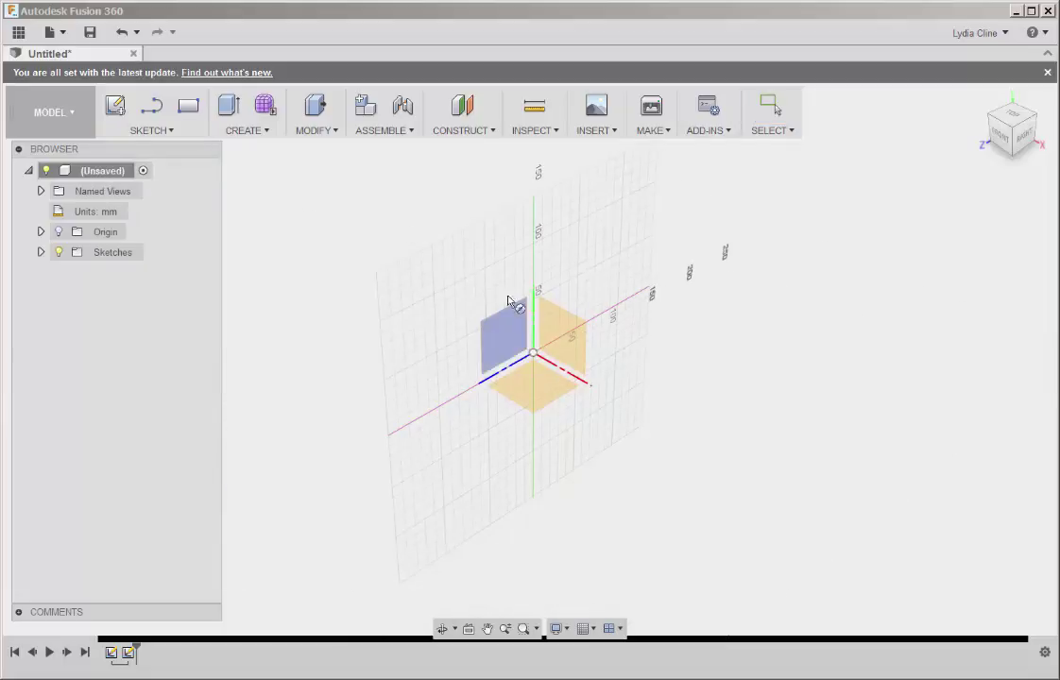
pyautogui.click(540, 388)
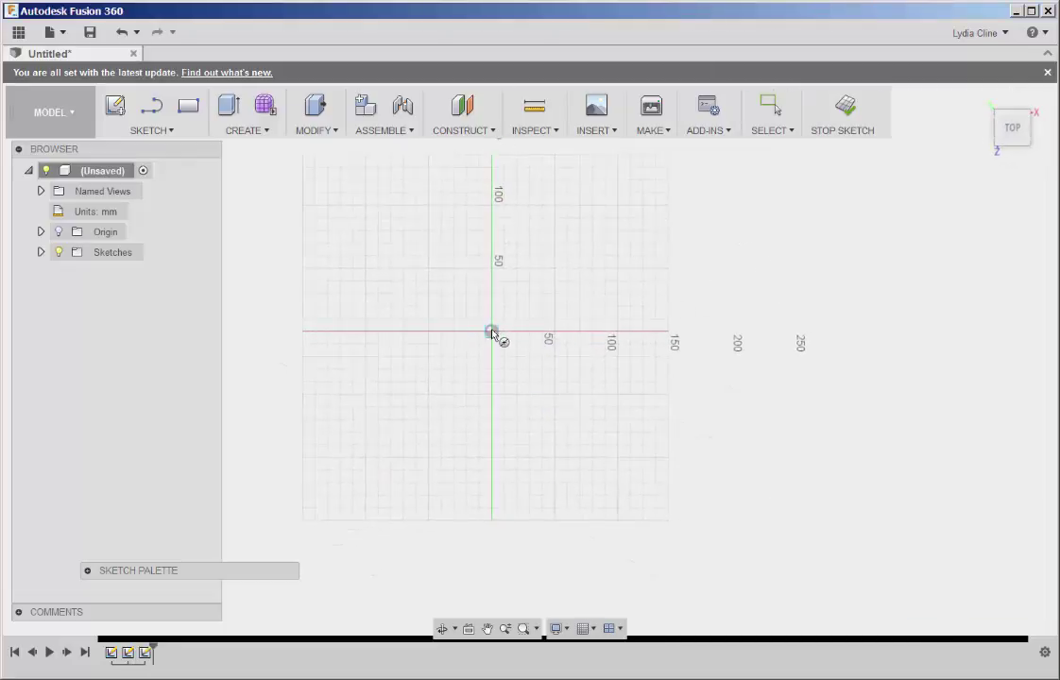
pyautogui.click(493, 332)
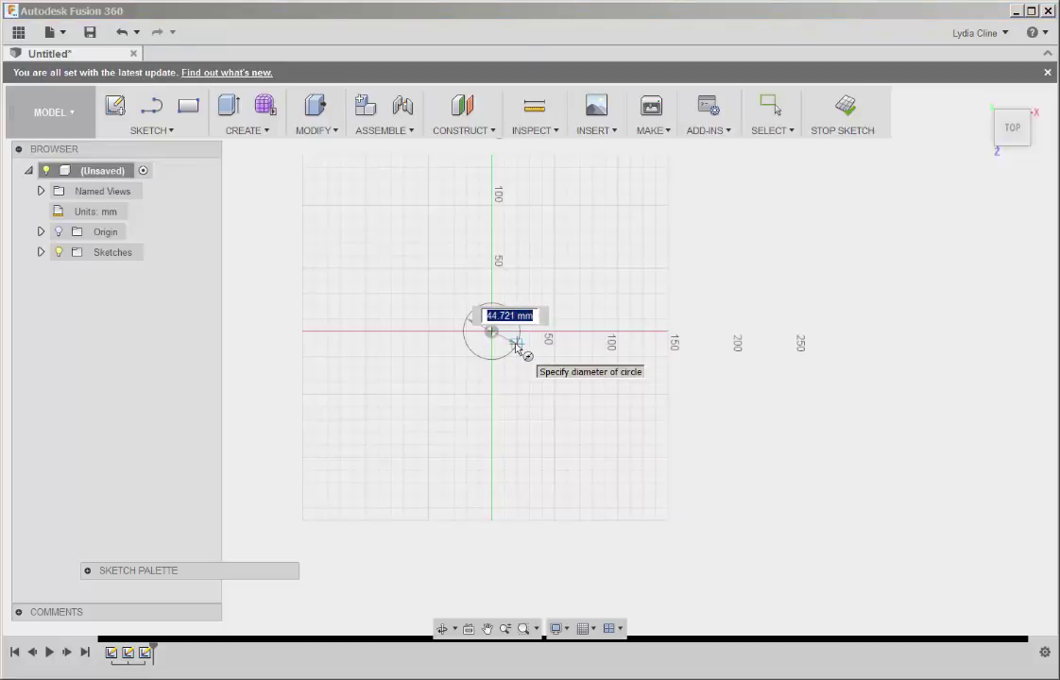
pyautogui.write('10')
pyautogui.press('Return')
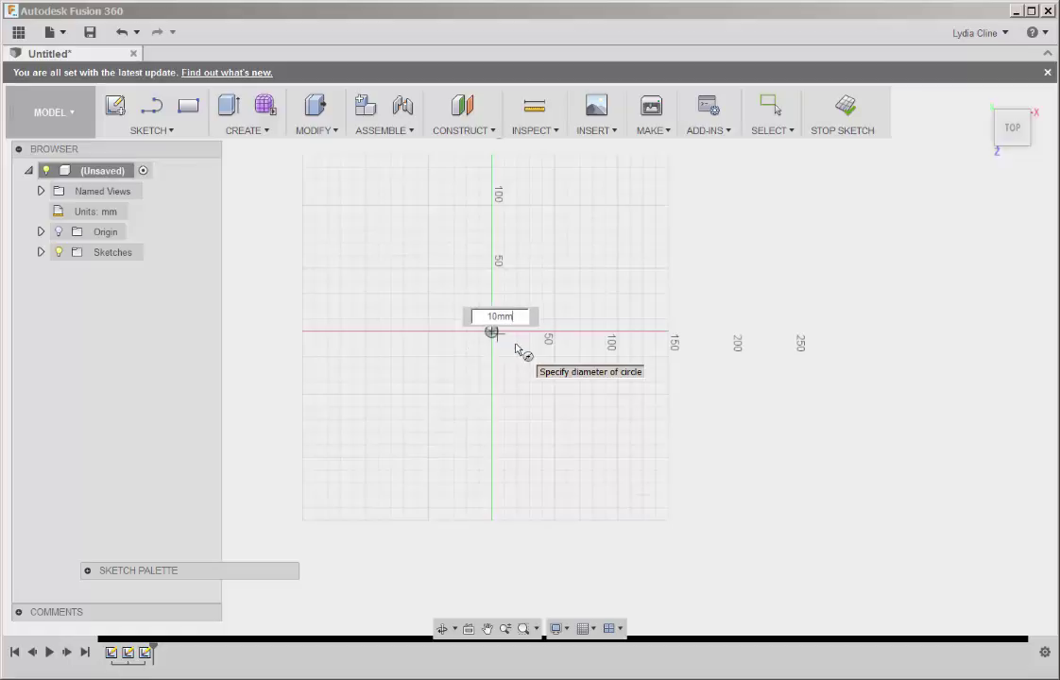
pyautogui.press('Escape')
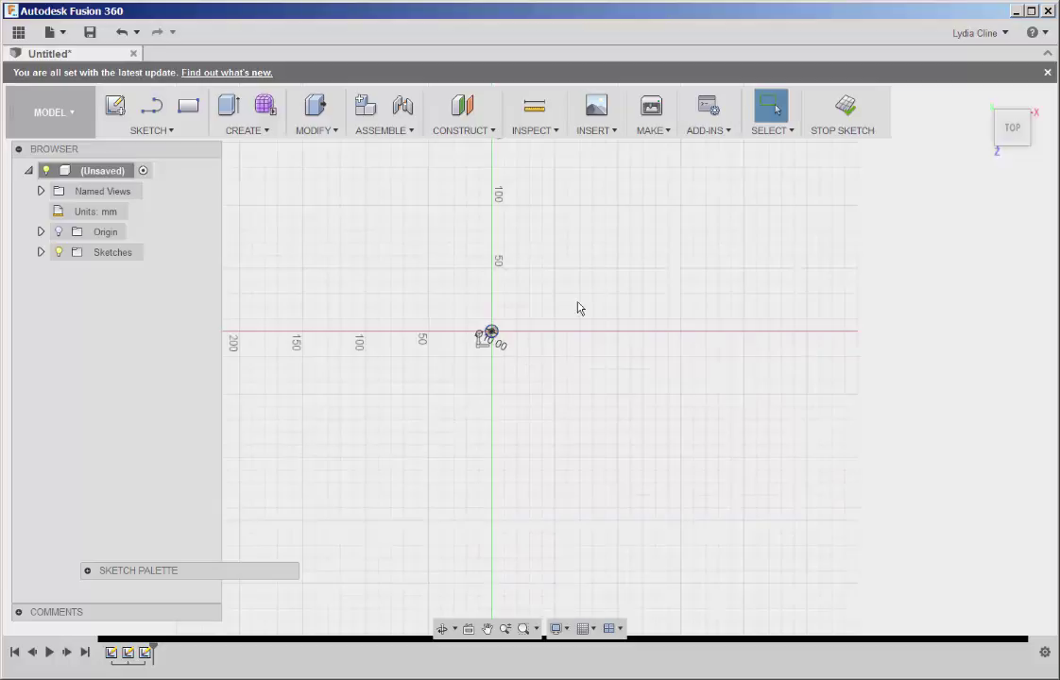
# Step: Stop the sketch and create a 40 mm sphere on the origin as Body3
pyautogui.click(841, 120)
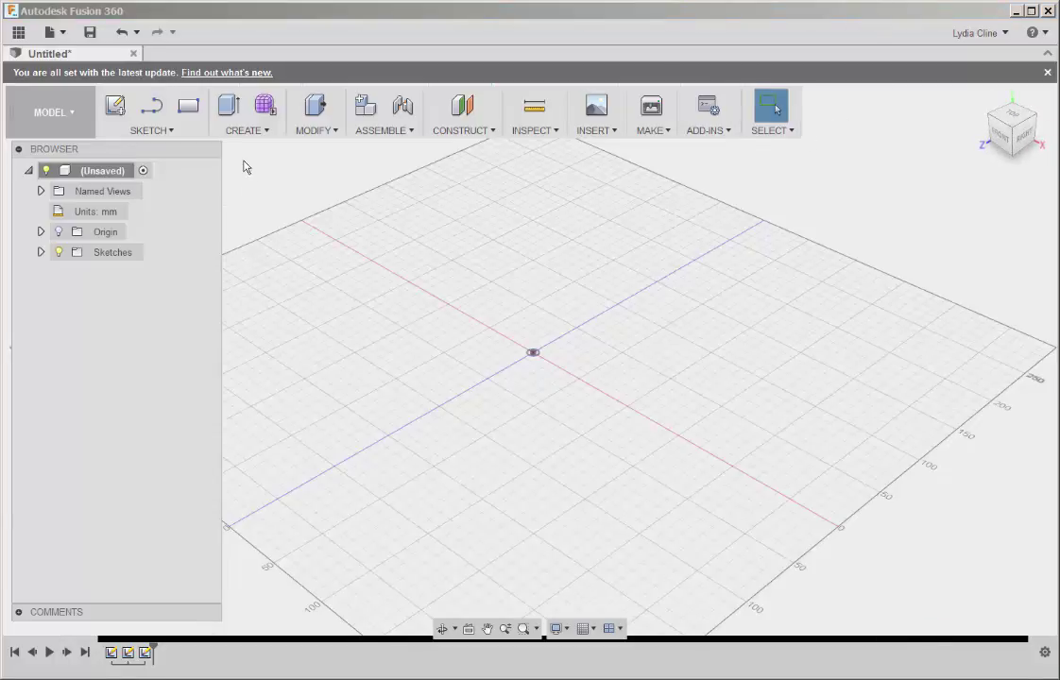
pyautogui.click(269, 132)
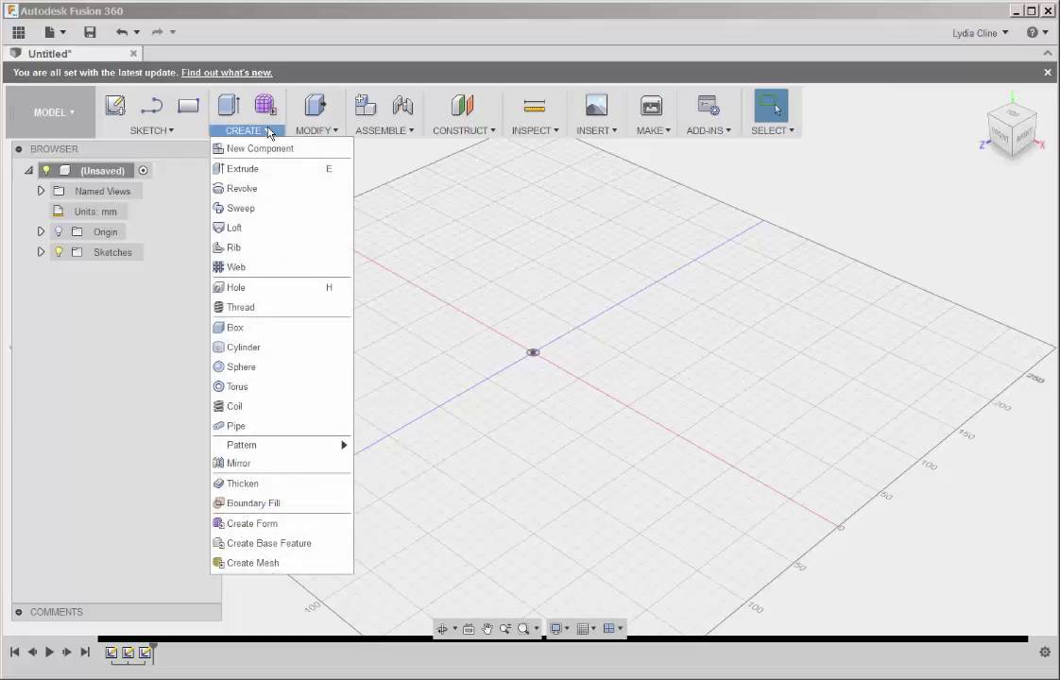
pyautogui.click(250, 368)
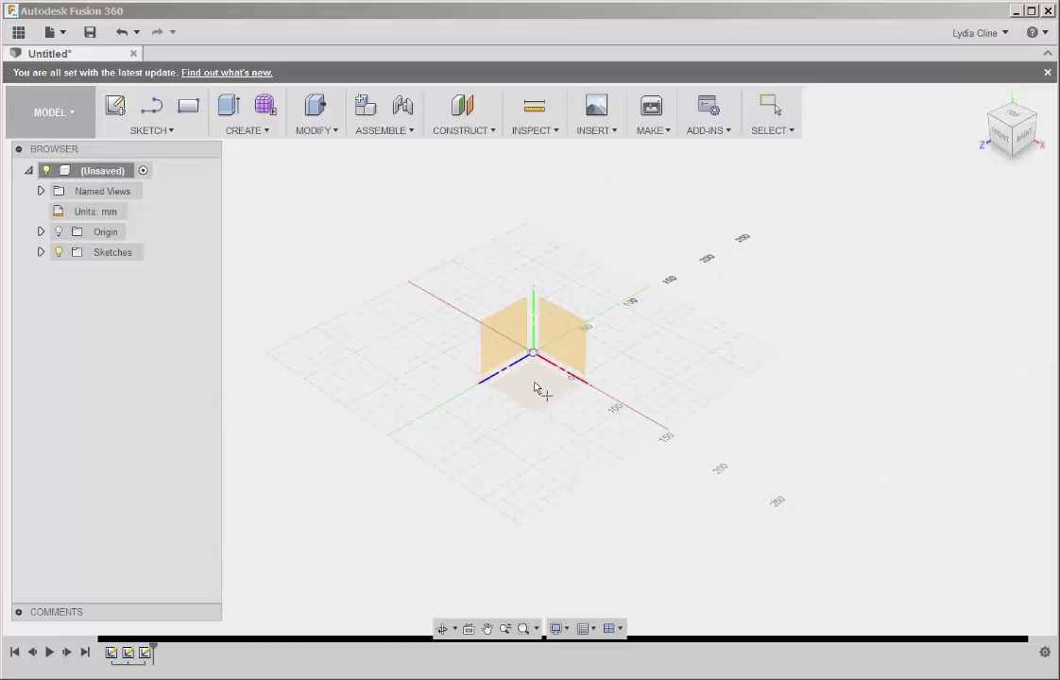
pyautogui.click(535, 388)
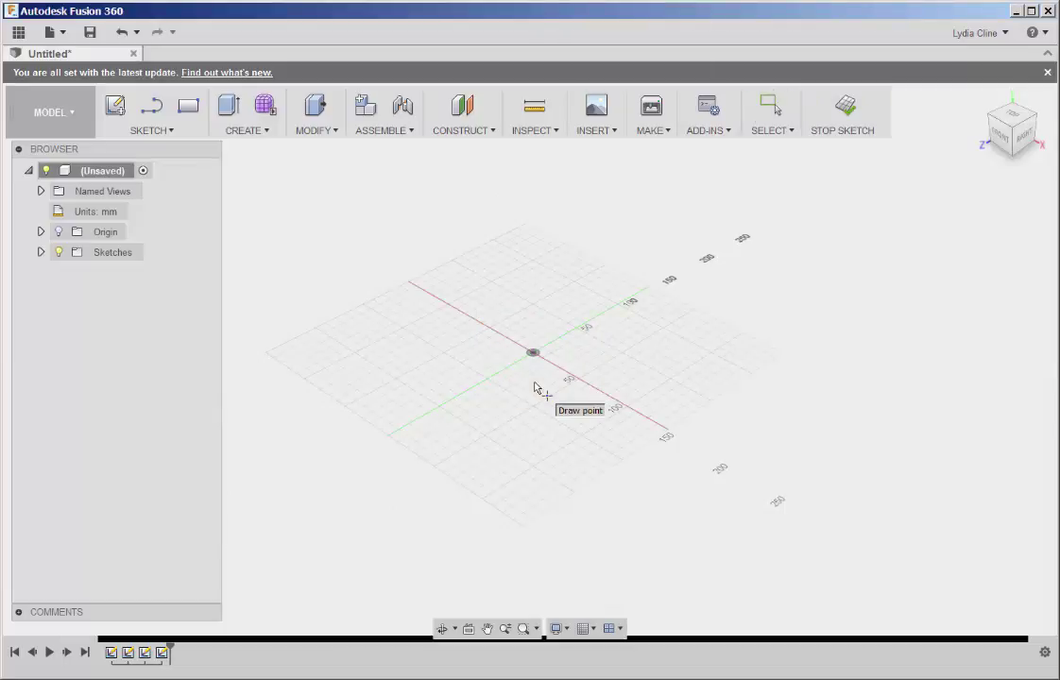
pyautogui.scroll(5, 529, 345)
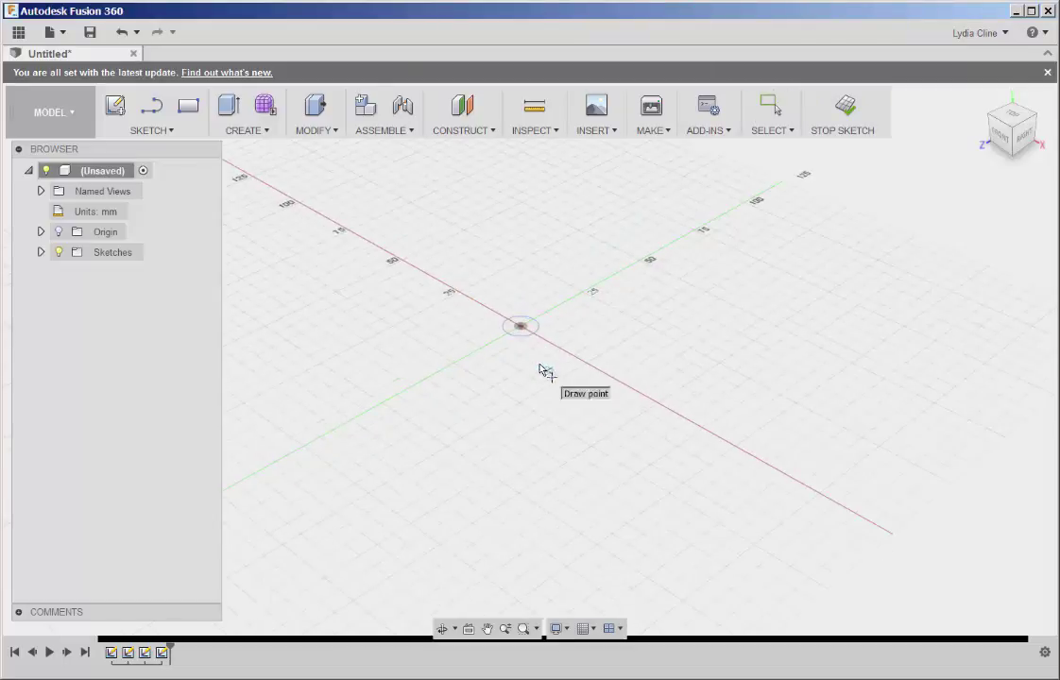
pyautogui.click(510, 307)
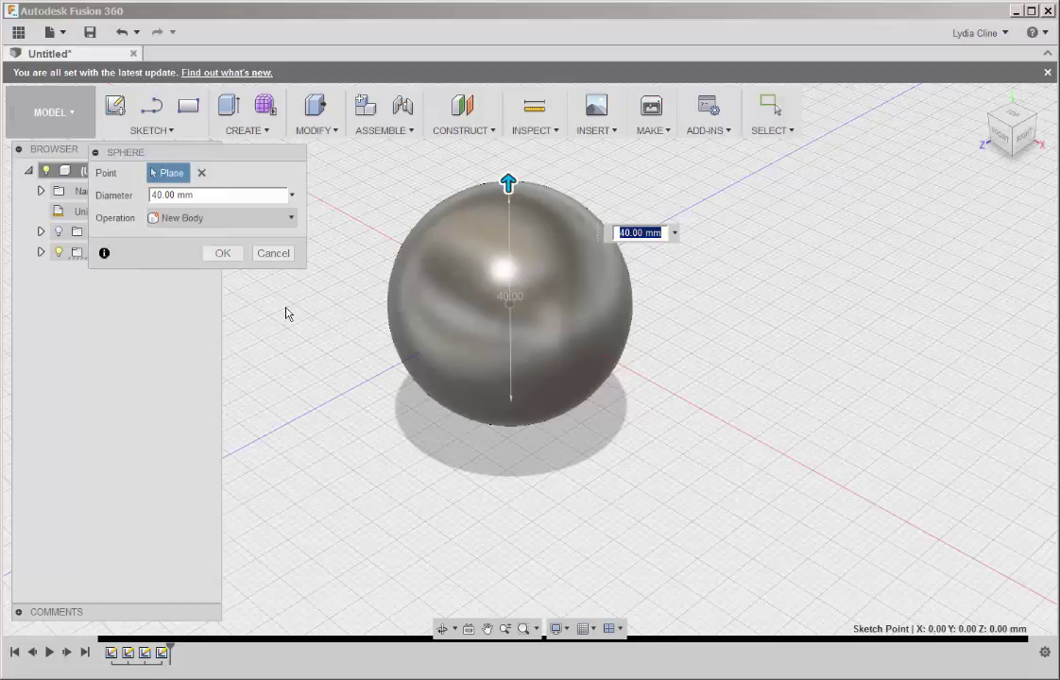
pyautogui.click(224, 254)
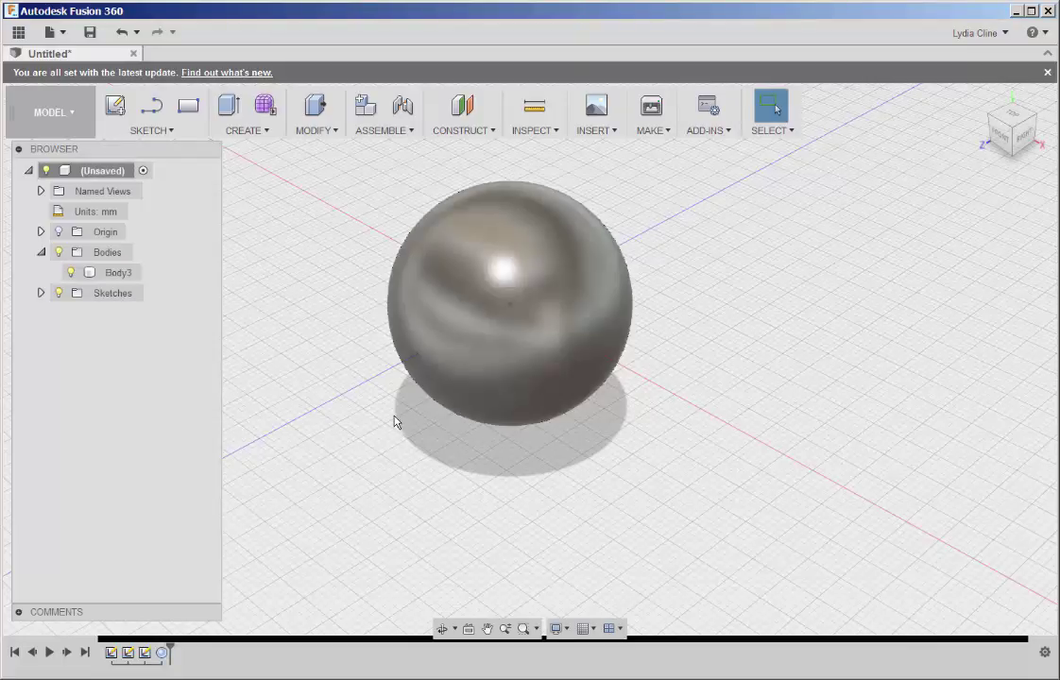
pyautogui.moveTo(395, 423)
pyautogui.keyDown('shift'); pyautogui.mouseDown(button='middle')
pyautogui.moveTo(404, 330)
pyautogui.moveTo(418, 395)
pyautogui.moveTo(416, 310)
pyautogui.moveTo(359, 348)
pyautogui.moveTo(345, 385)
pyautogui.moveTo(379, 412)
pyautogui.moveTo(384, 398)
pyautogui.moveTo(385, 412)
pyautogui.mouseUp(button='middle'); pyautogui.keyUp('shift')
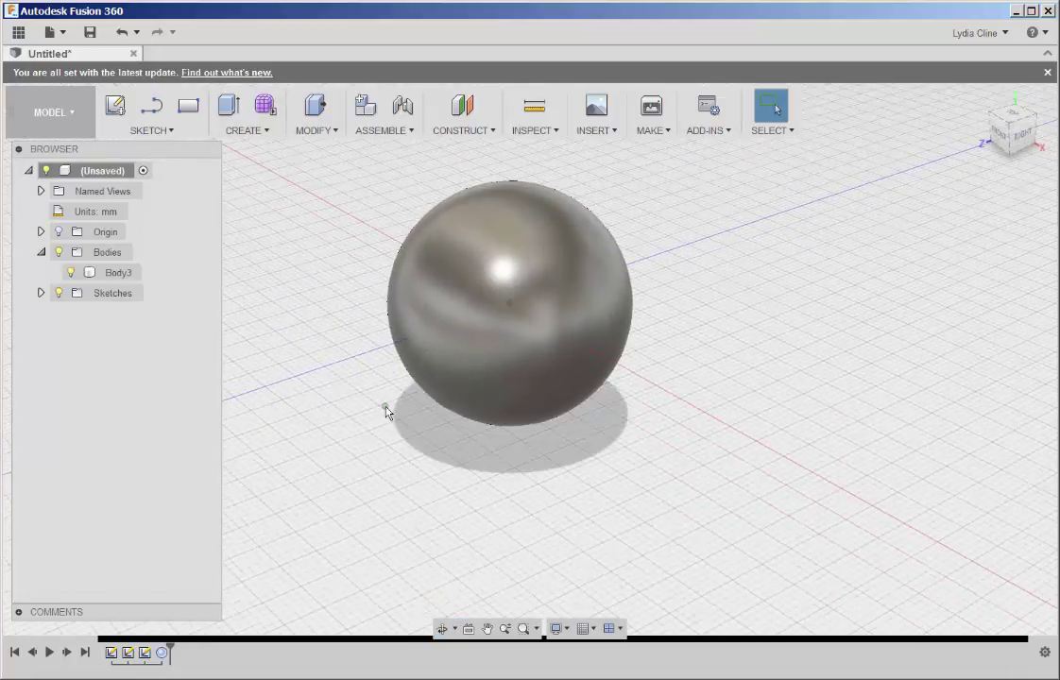
# Step: Move the sphere's face 25 mm up along Y with Move/Copy
pyautogui.click(503, 226)
pyautogui.click(532, 240)
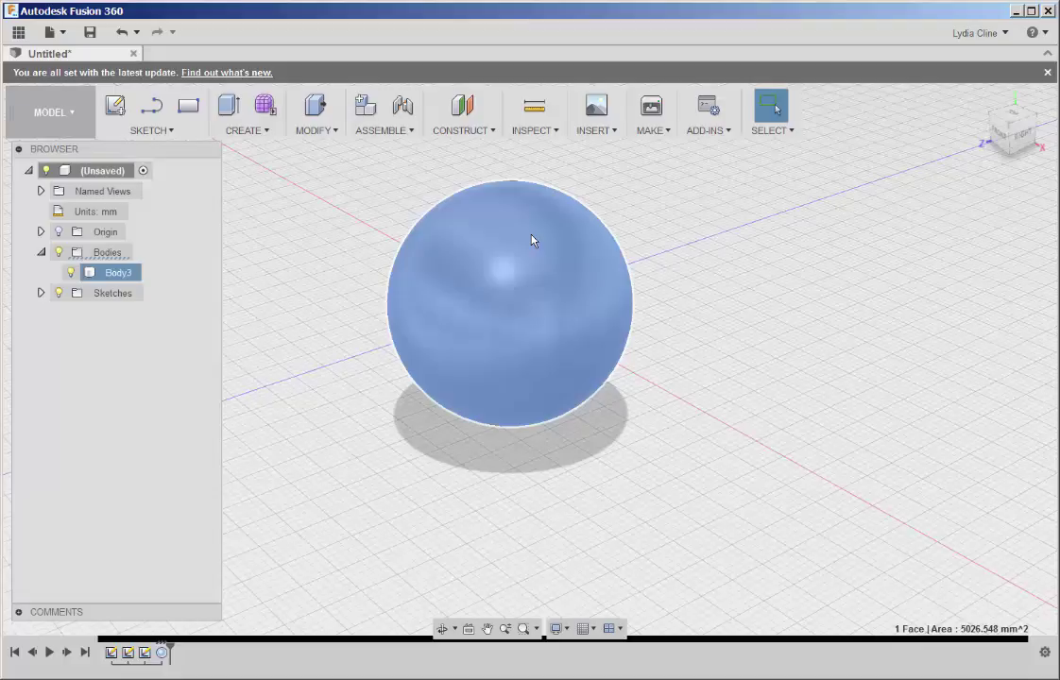
pyautogui.rightClick(531, 240)
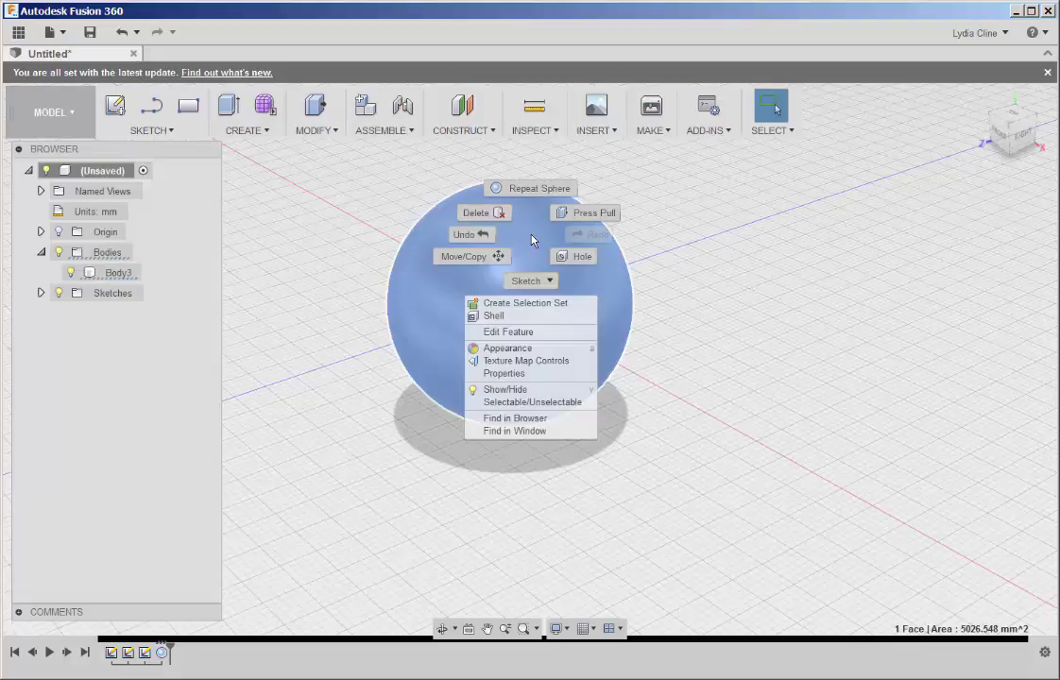
pyautogui.click(464, 256)
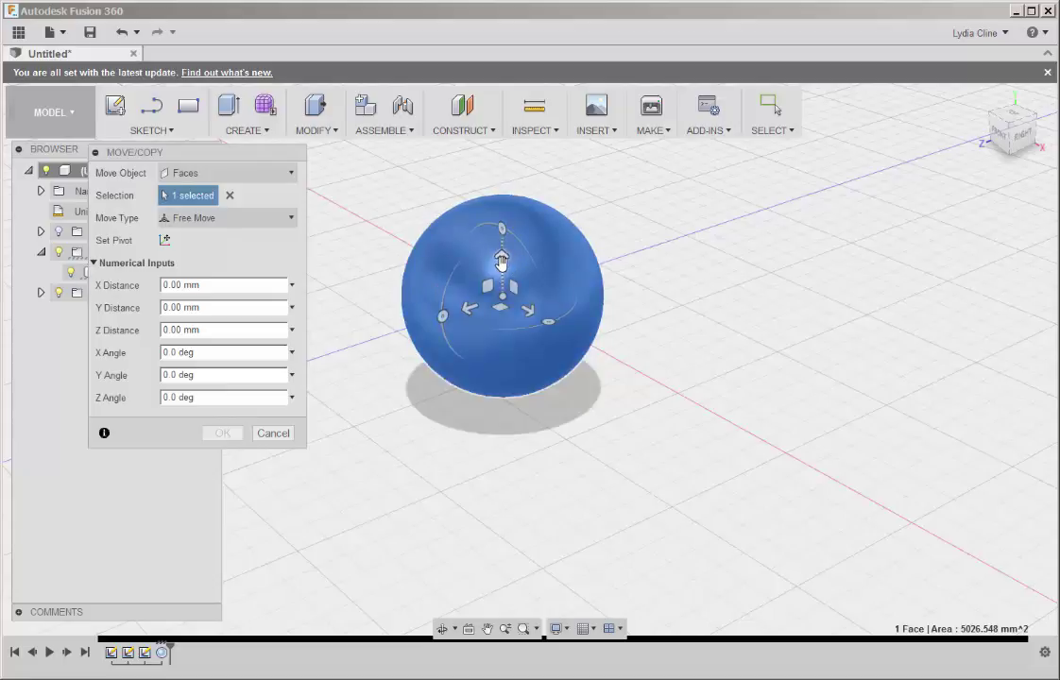
pyautogui.moveTo(502, 258); pyautogui.dragTo(500, 163)
pyautogui.moveTo(499, 179); pyautogui.dragTo(511, 274, button='middle')
pyautogui.moveTo(509, 274)
pyautogui.mouseDown()
pyautogui.moveTo(513, 227)
pyautogui.moveTo(515, 257)
pyautogui.mouseUp()
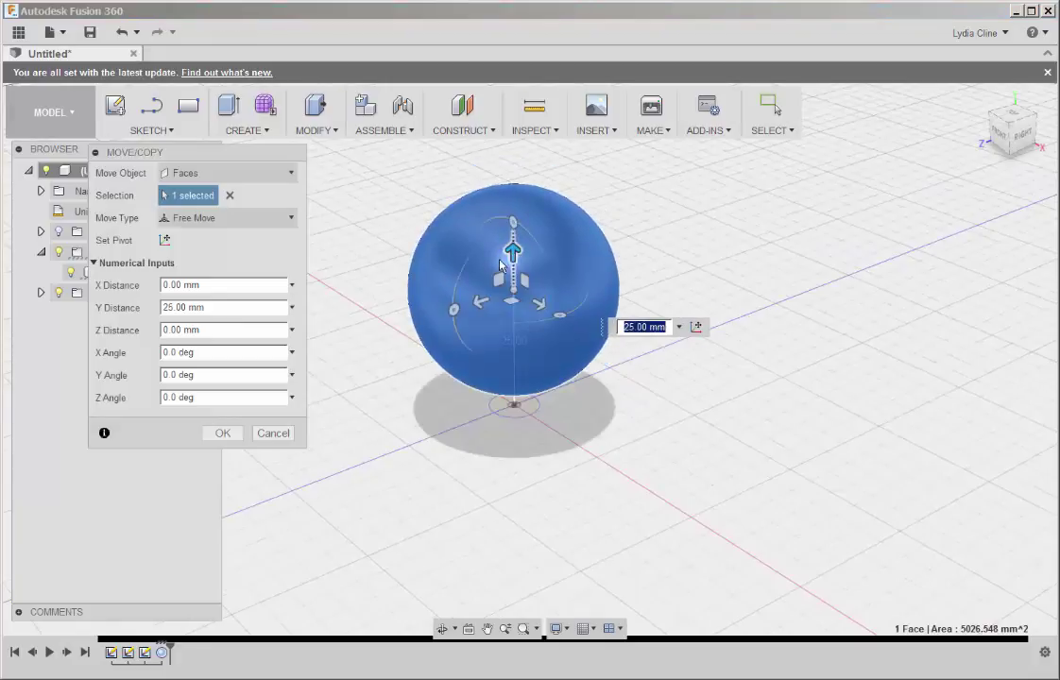
pyautogui.click(222, 433)
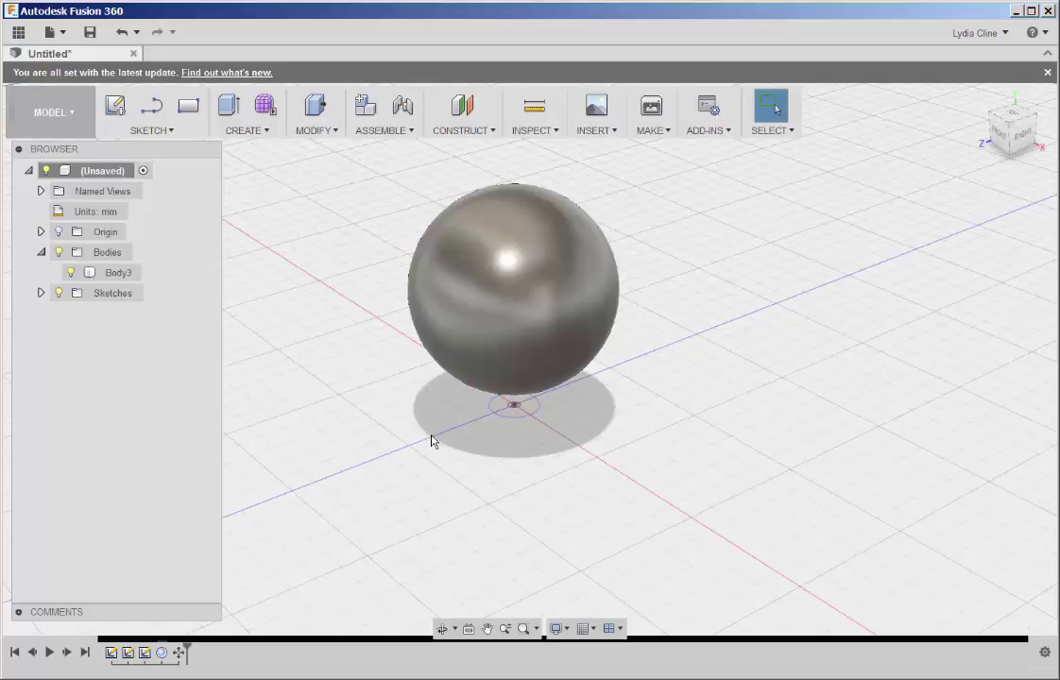
# Step: Extrude the 10 mm circle 54 mm up through the sphere as a cut
pyautogui.keyDown('shift'); pyautogui.moveTo(433, 440); pyautogui.dragTo(453, 413, button='middle'); pyautogui.keyUp('shift')
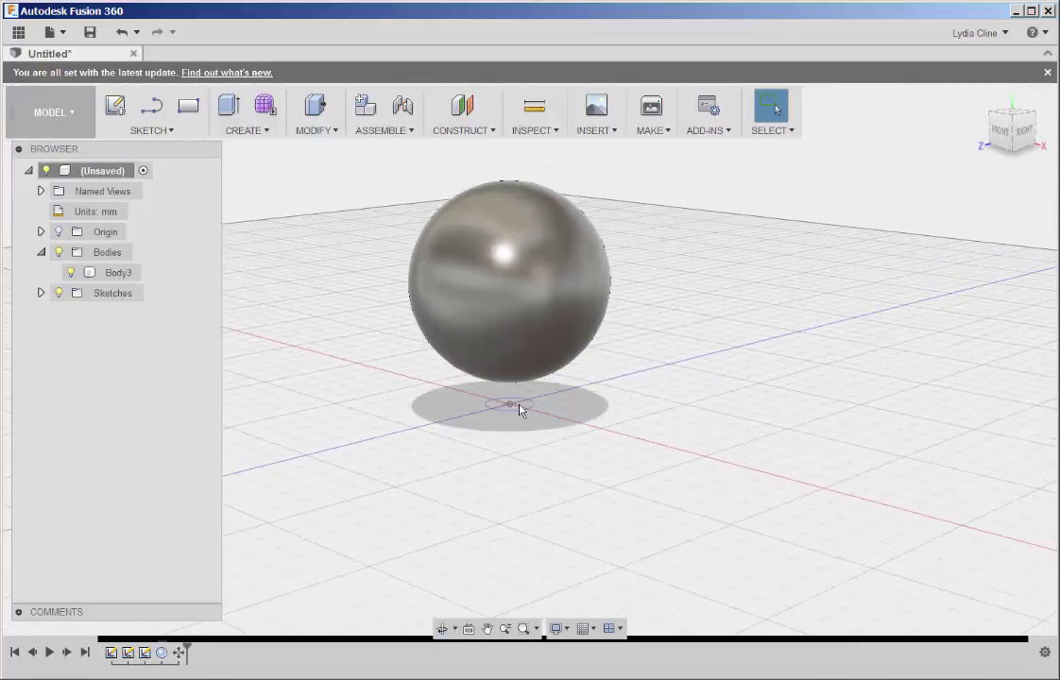
pyautogui.scroll(2, 520, 409)
pyautogui.click(523, 409)
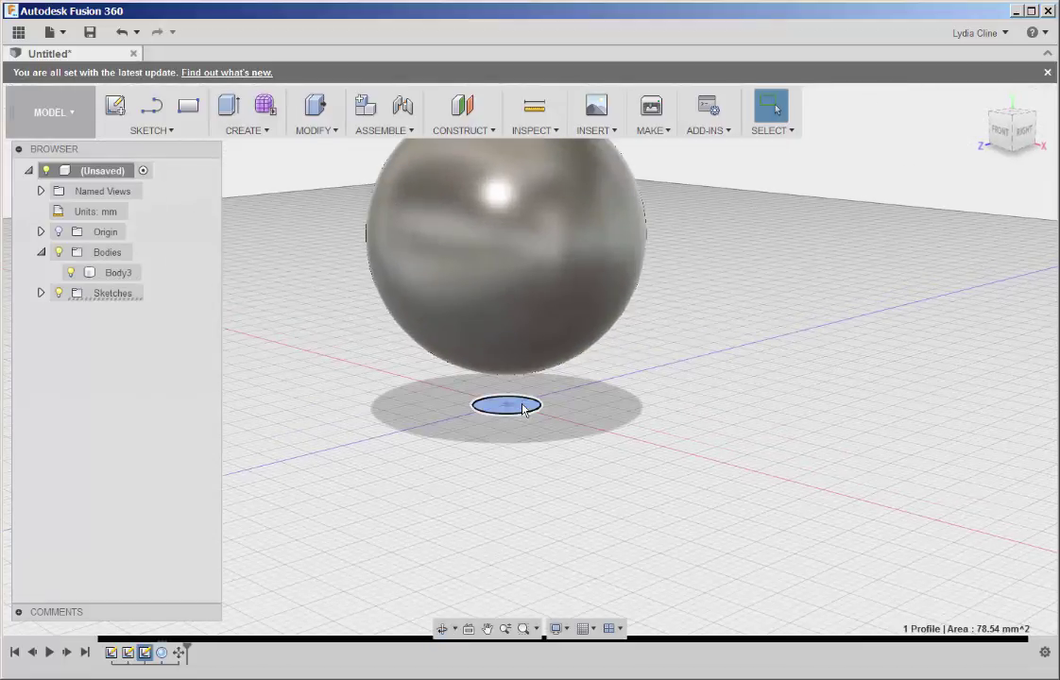
pyautogui.rightClick(524, 409)
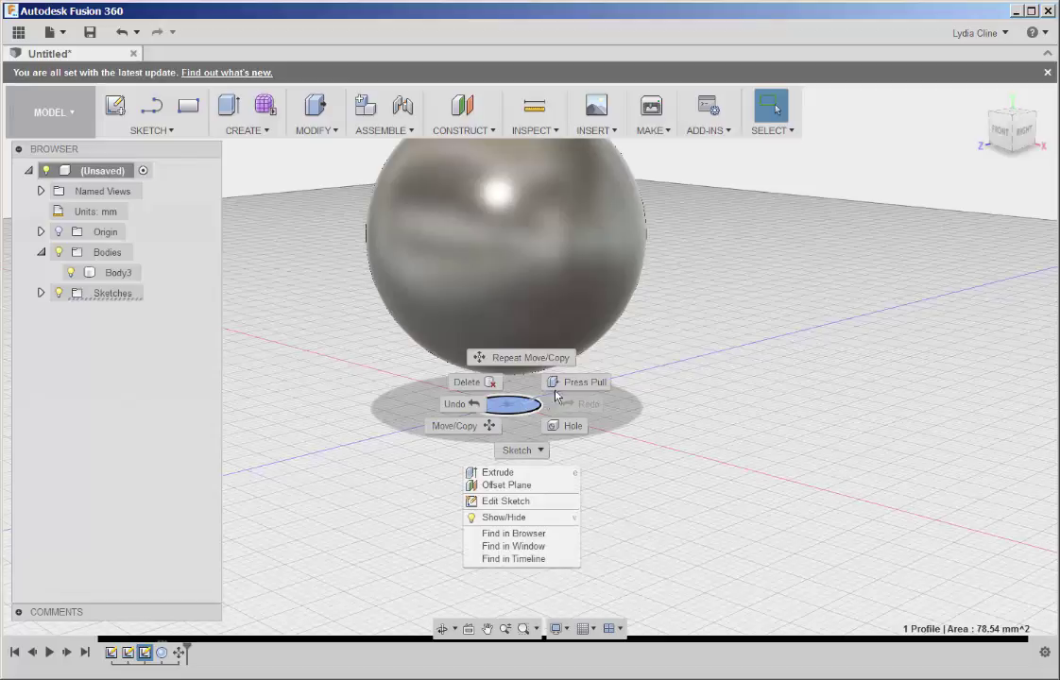
pyautogui.click(543, 391)
pyautogui.moveTo(546, 391); pyautogui.dragTo(557, 529, button='middle')
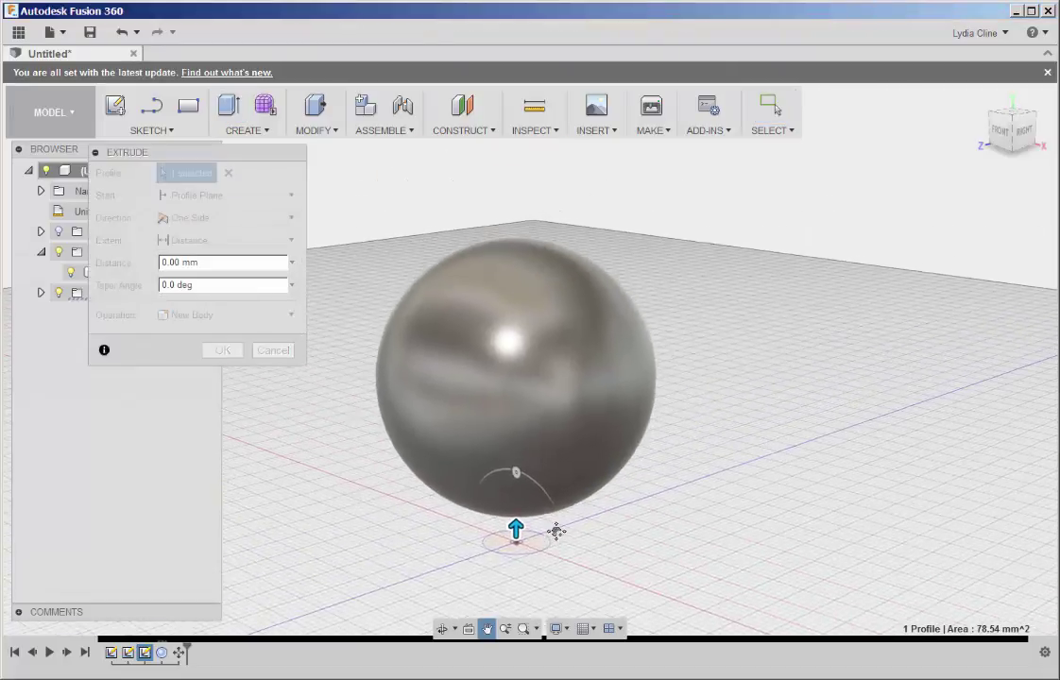
pyautogui.moveTo(515, 531); pyautogui.dragTo(511, 166)
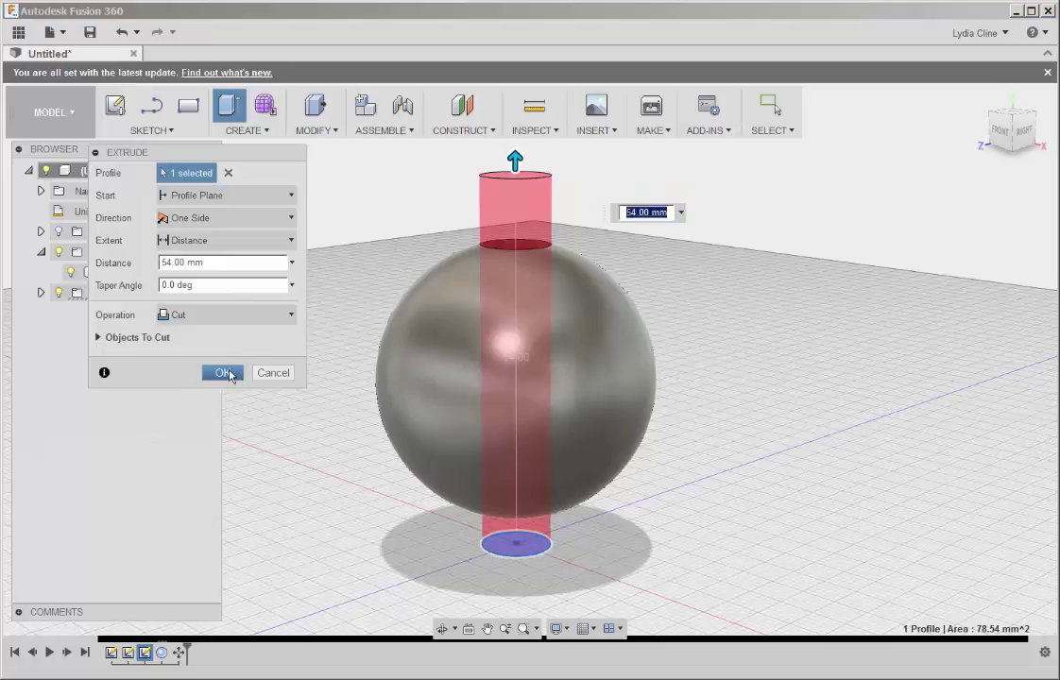
pyautogui.click(223, 373)
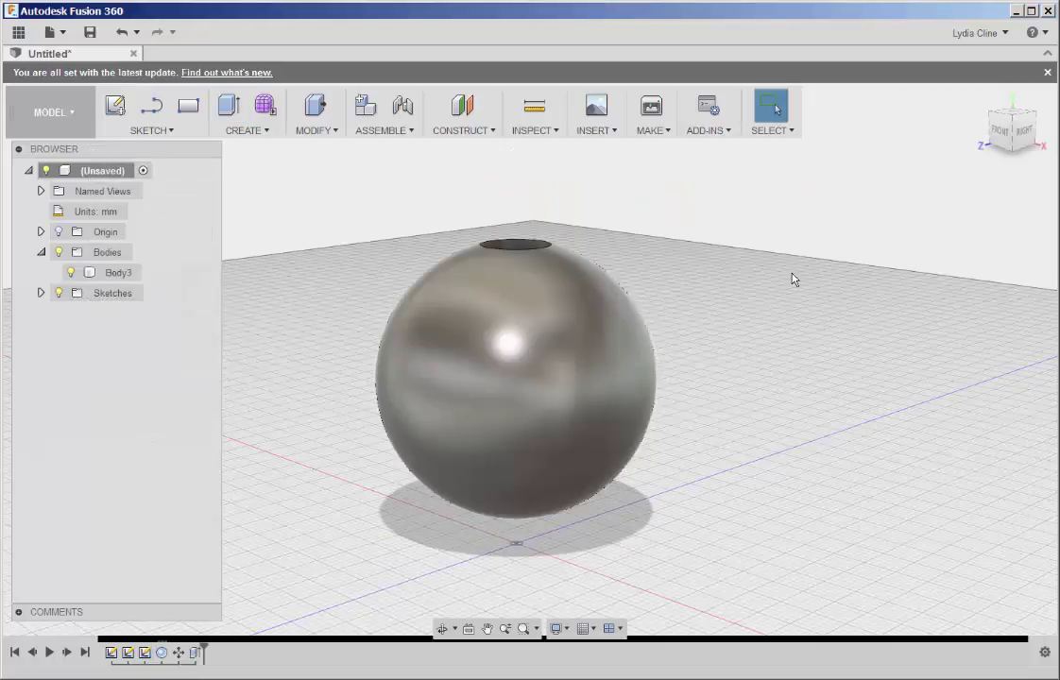
pyautogui.keyDown('shift'); pyautogui.moveTo(797, 295); pyautogui.dragTo(653, 341, button='middle'); pyautogui.keyUp('shift')
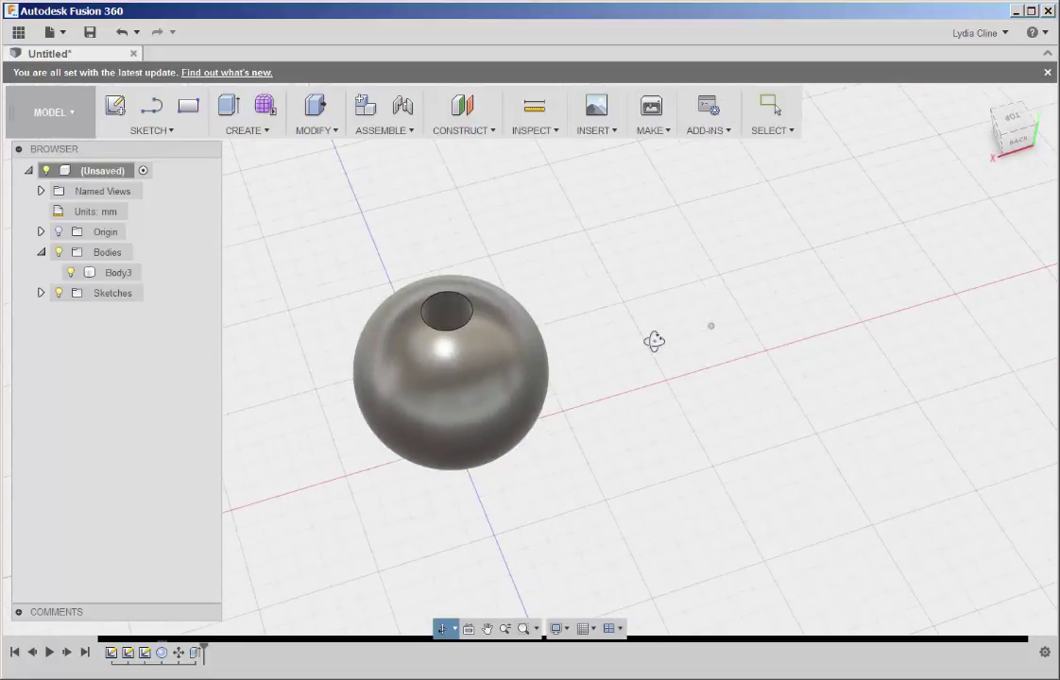
pyautogui.scroll(-3, 646, 340)
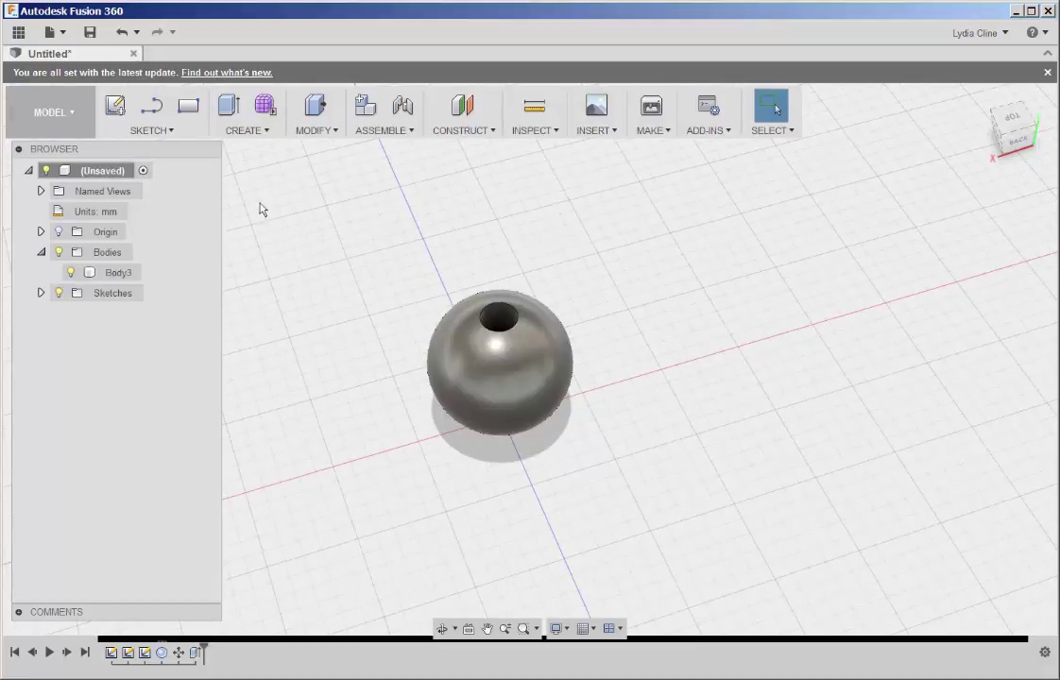
# Step: Create a 25 × 25 mm box, 25 mm high, on the ground plane as Body4
pyautogui.click(268, 132)
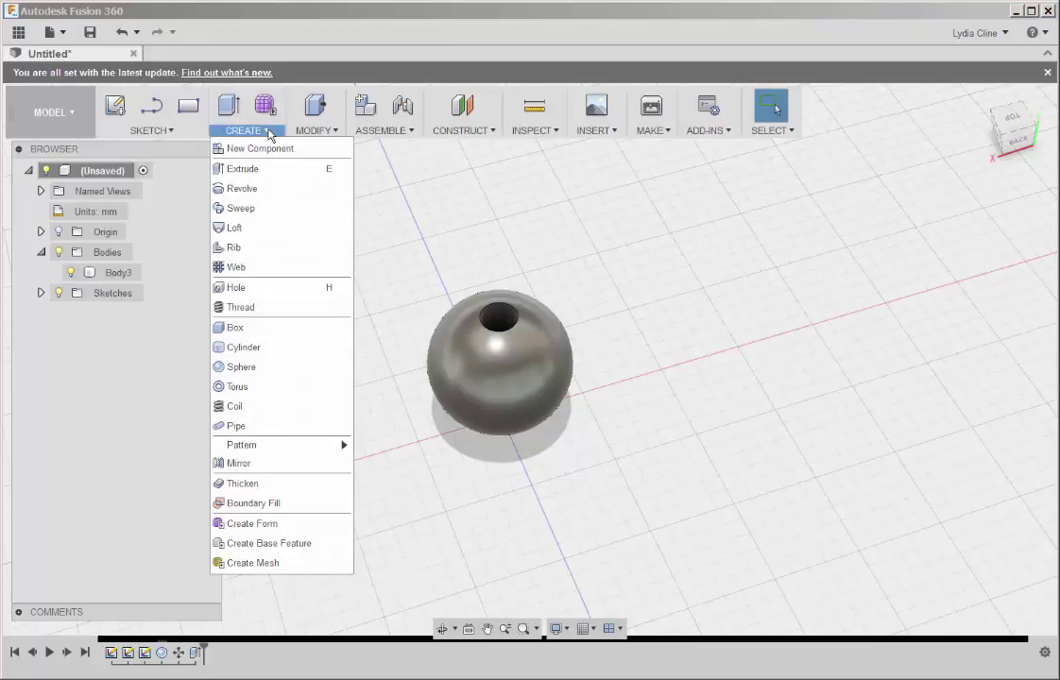
pyautogui.click(248, 330)
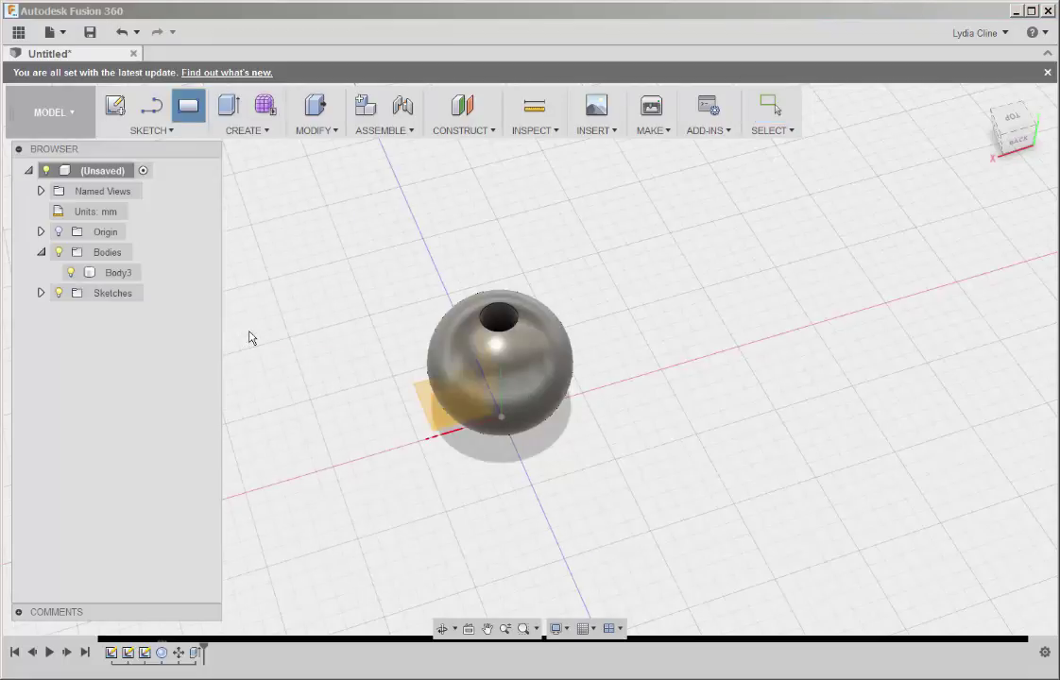
pyautogui.click(432, 395)
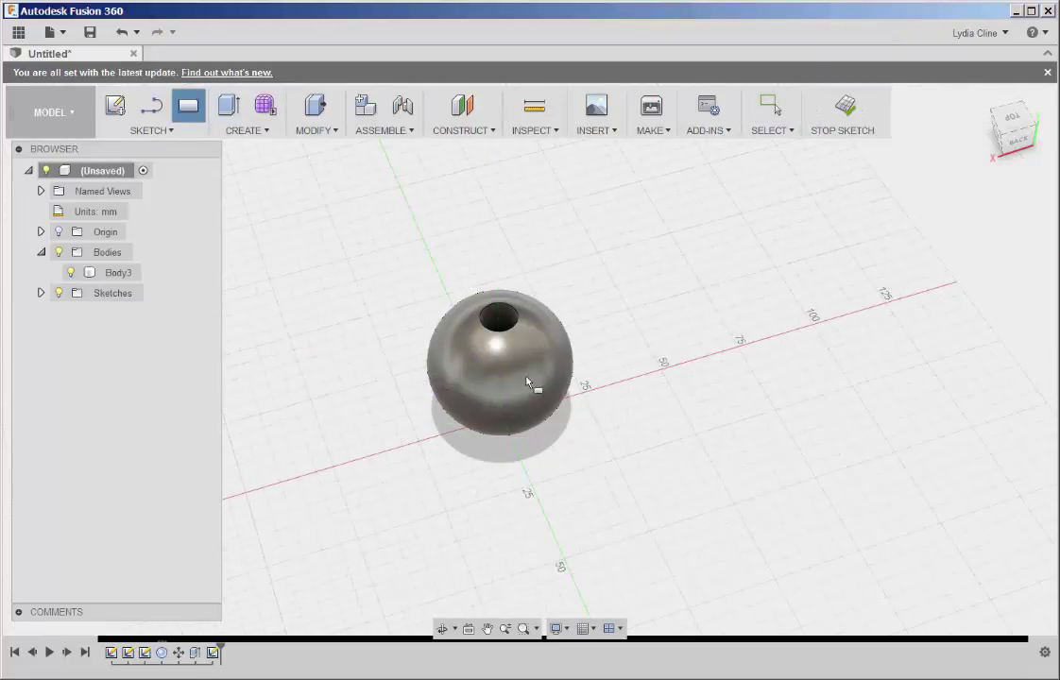
pyautogui.click(672, 370)
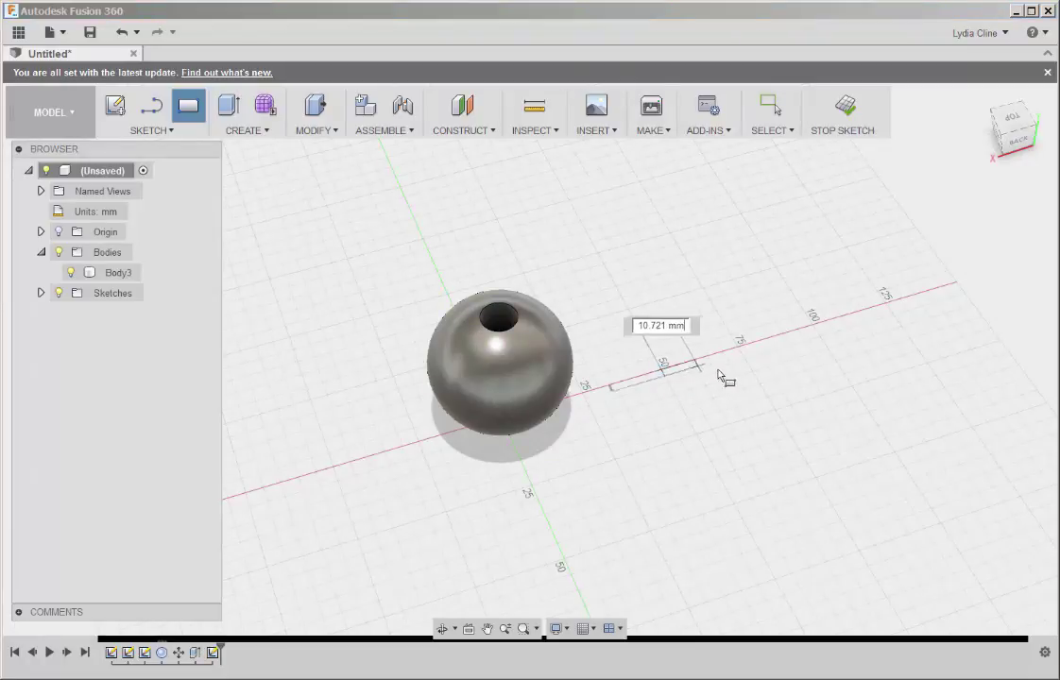
pyautogui.click(775, 412)
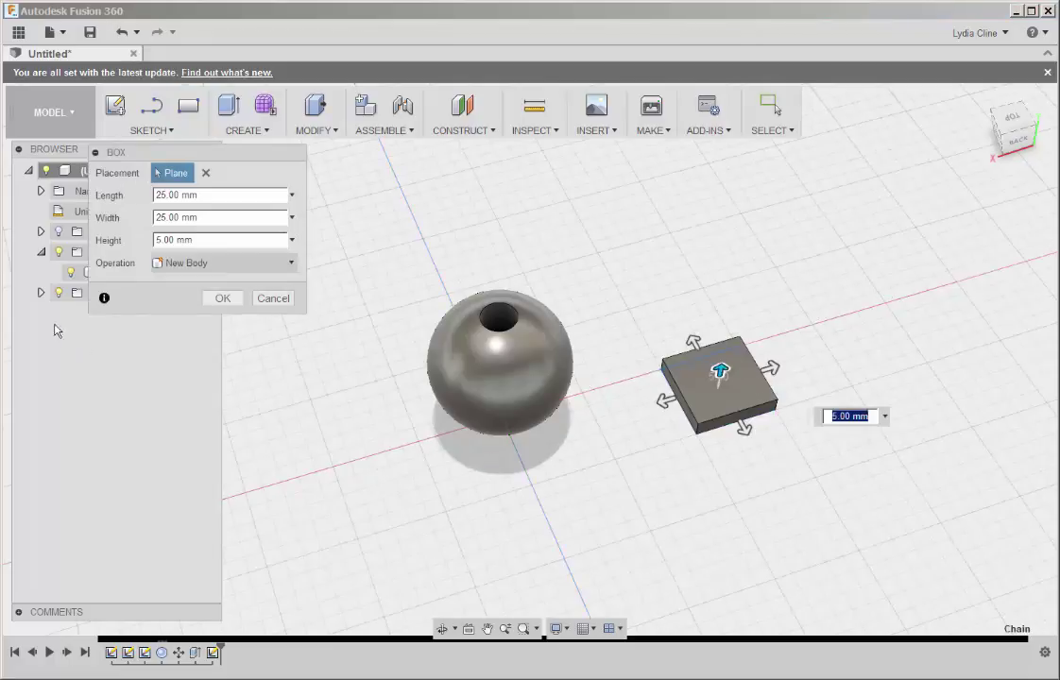
pyautogui.click(210, 241)
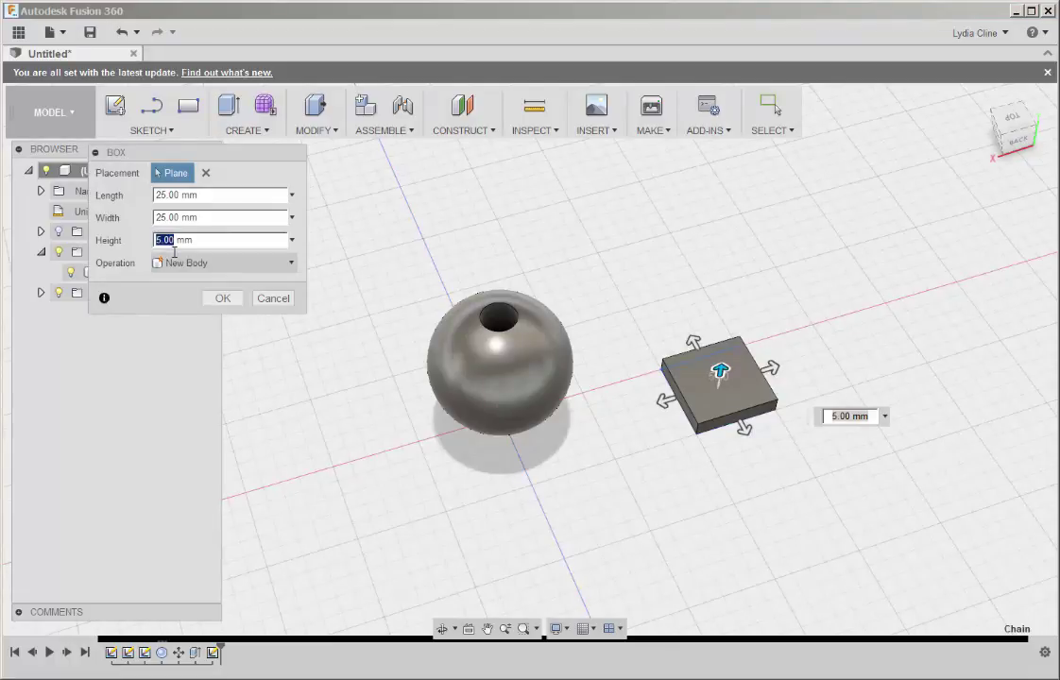
pyautogui.write('25')
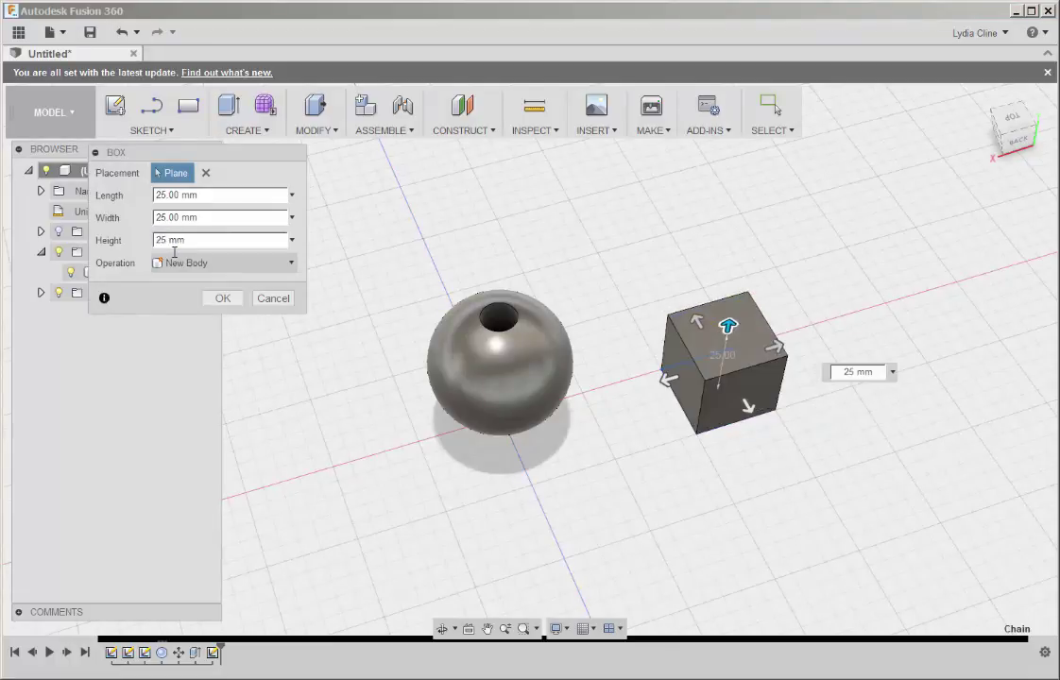
pyautogui.click(220, 299)
pyautogui.moveTo(633, 386); pyautogui.dragTo(520, 428, button='middle')
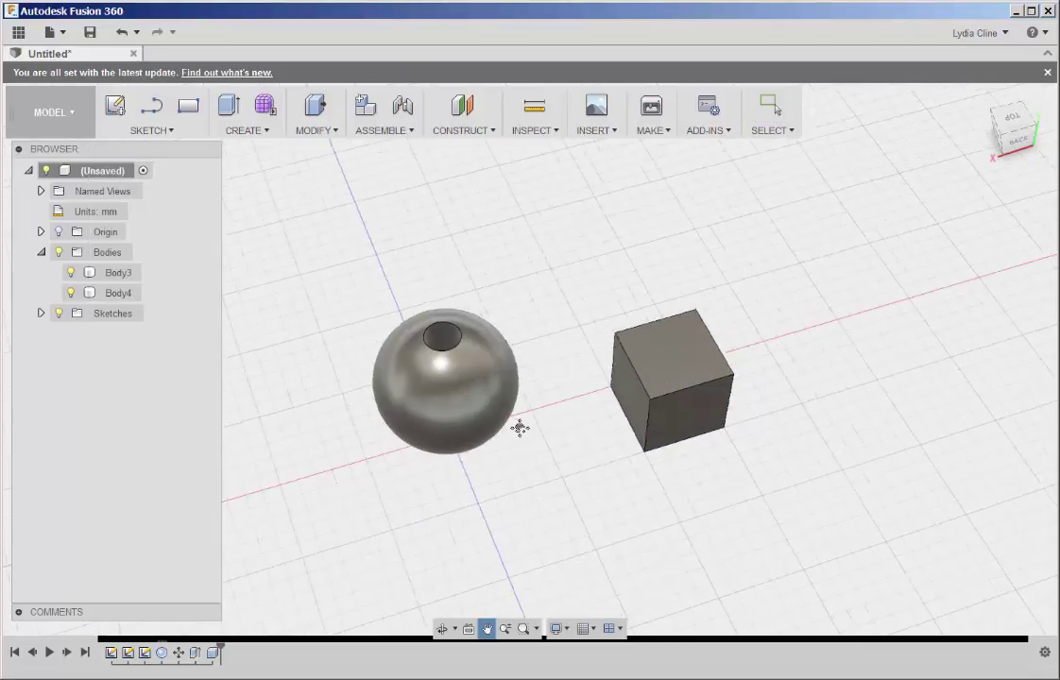
pyautogui.moveTo(520, 428); pyautogui.dragTo(511, 413)
pyautogui.press('Escape')
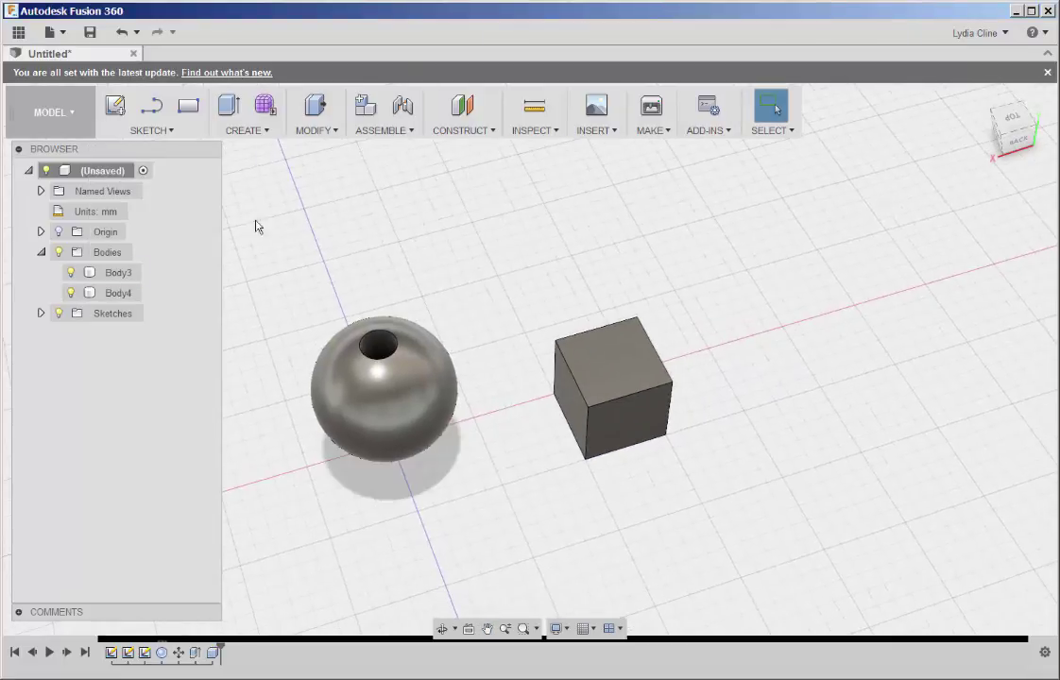
# Step: Start a Center Diameter Circle sketch on the ground plane, framing the cube's square base
pyautogui.click(172, 132)
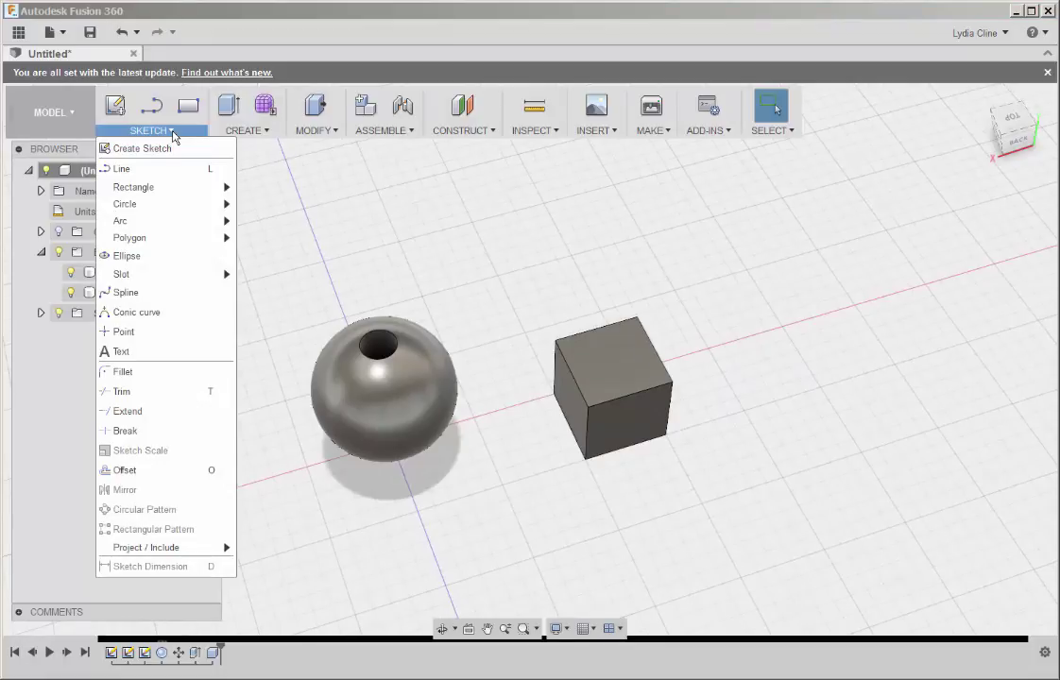
pyautogui.moveTo(210, 213)
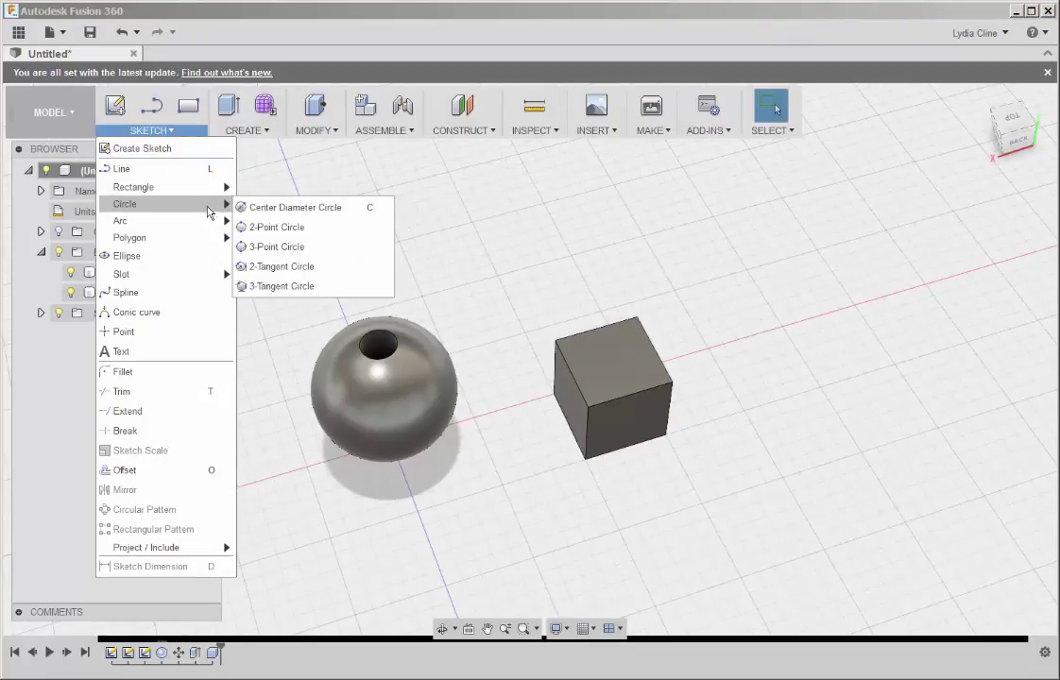
pyautogui.click(359, 207)
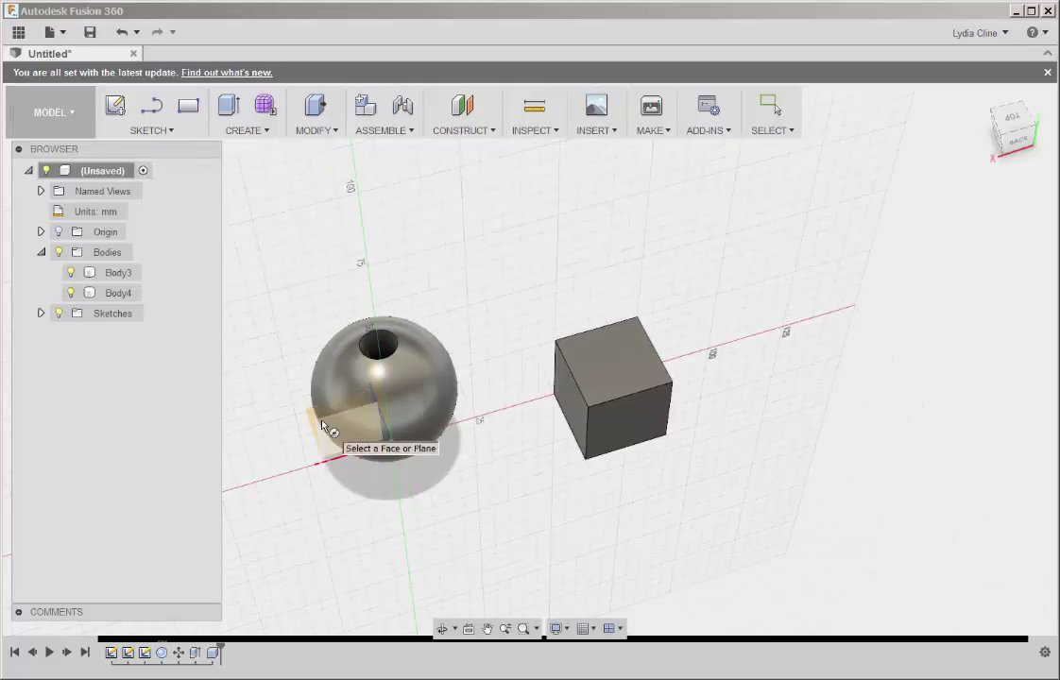
pyautogui.click(316, 420)
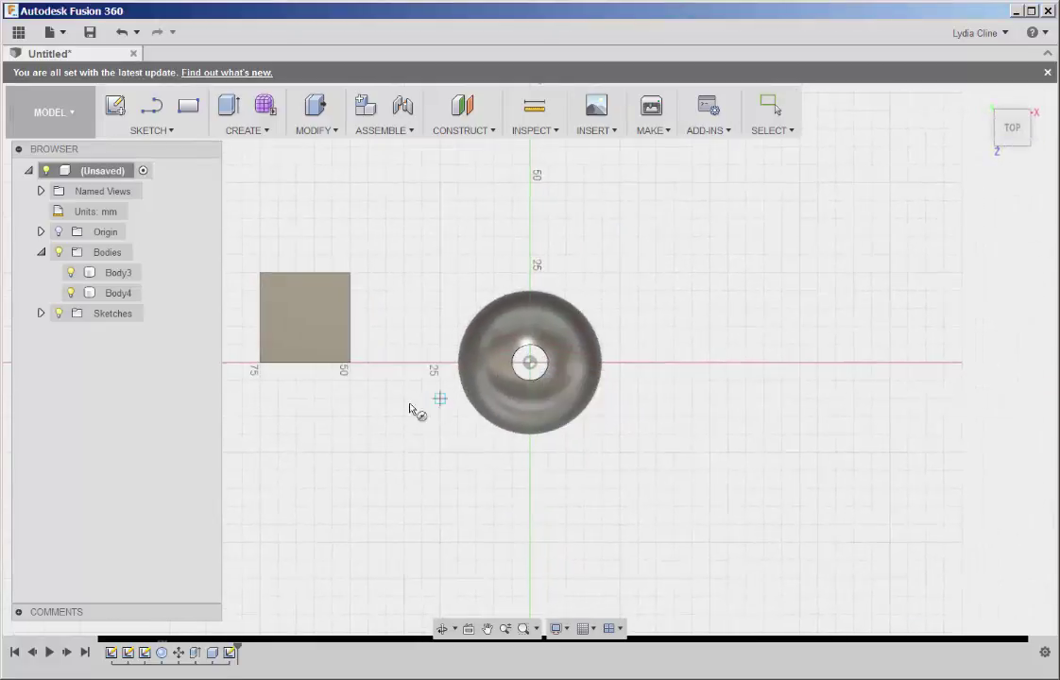
pyautogui.scroll(4, 305, 329)
pyautogui.scroll(1, 310, 331)
pyautogui.moveTo(310, 330); pyautogui.dragTo(375, 340, button='middle')
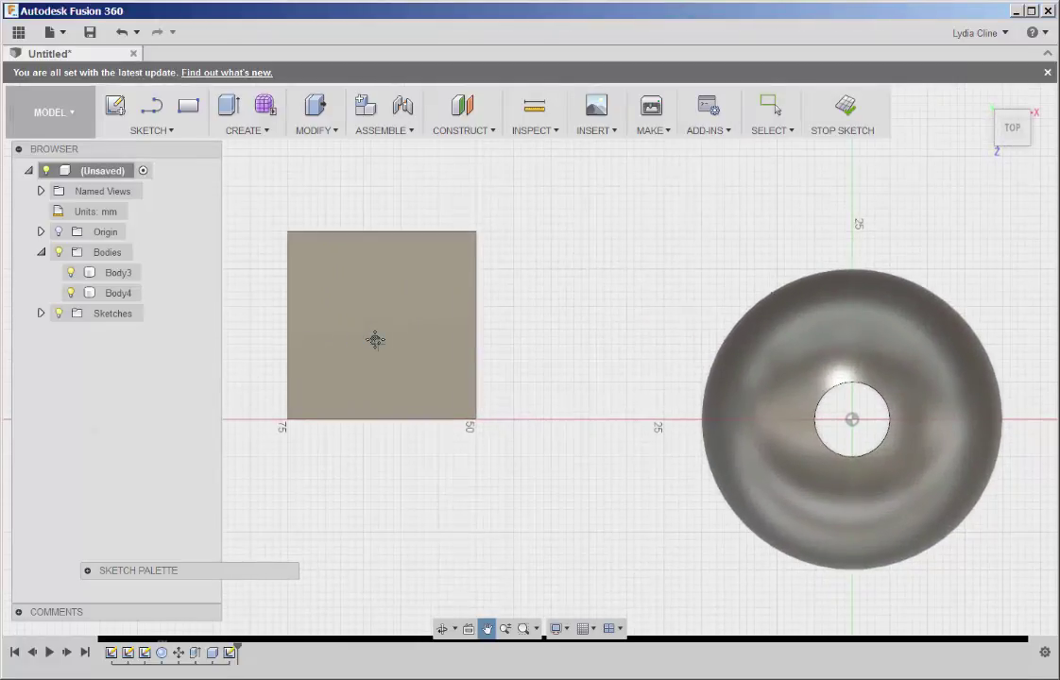
pyautogui.press('l')
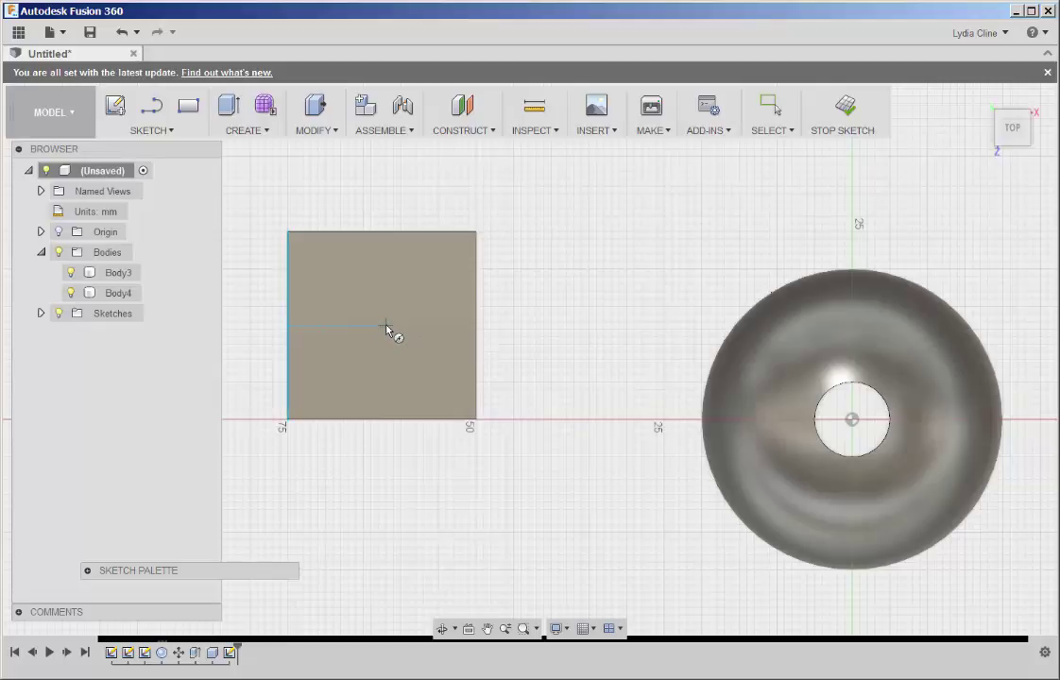
pyautogui.scroll(3, 388, 331)
pyautogui.scroll(-1, 355, 324)
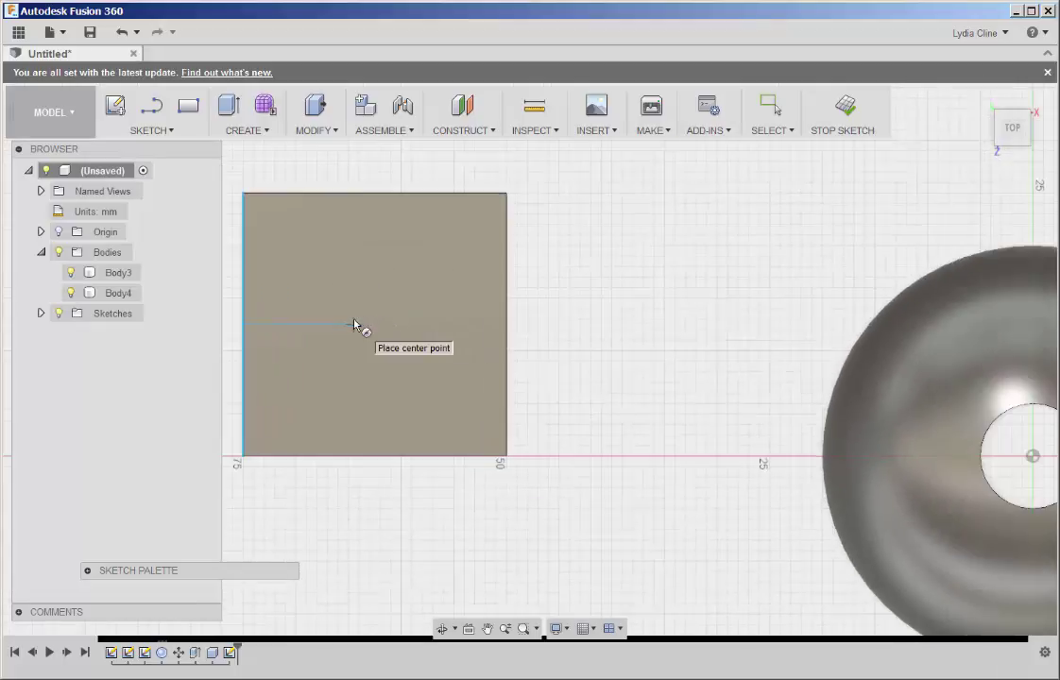
pyautogui.moveTo(355, 324); pyautogui.dragTo(395, 319, button='middle')
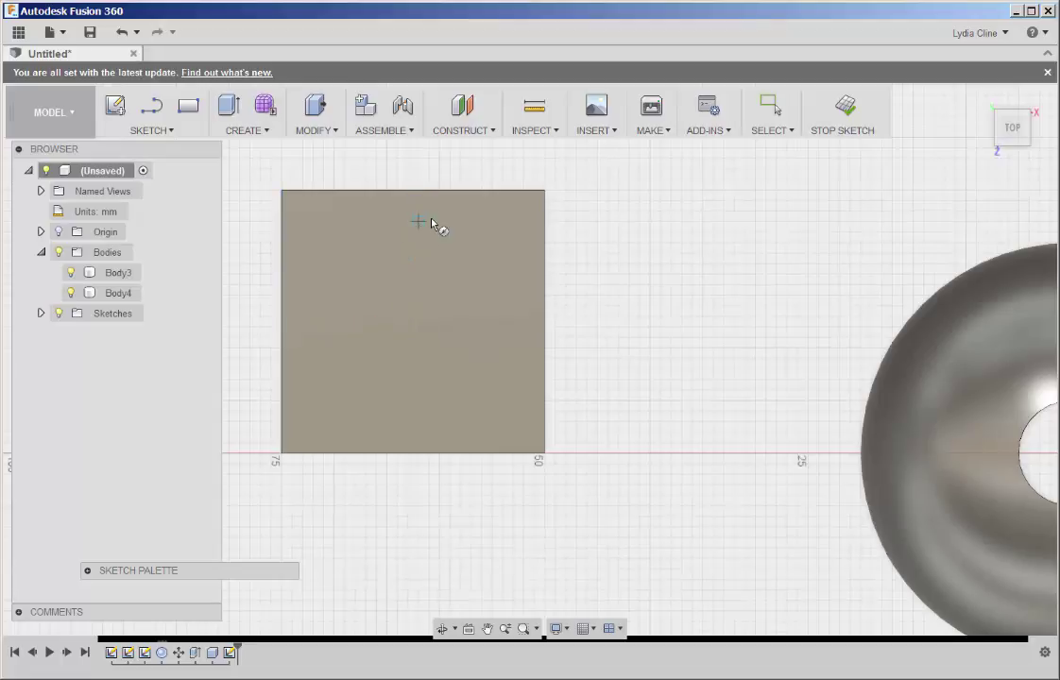
# Step: Place a 10 mm circle in the middle of the cube's square and stop the sketch
pyautogui.click(413, 329)
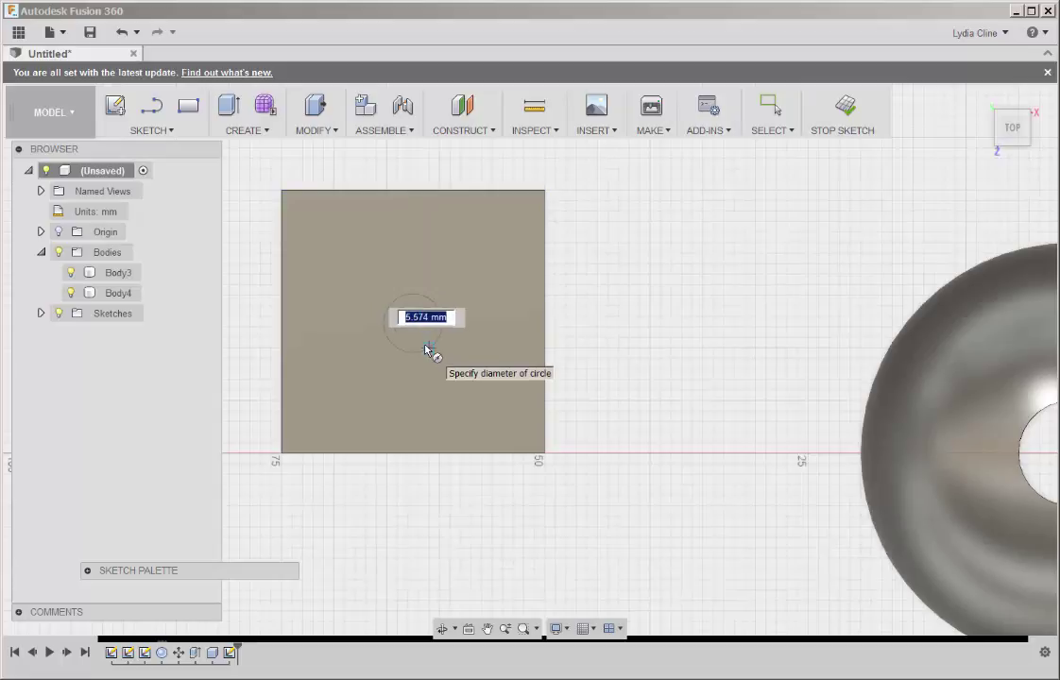
pyautogui.write('10')
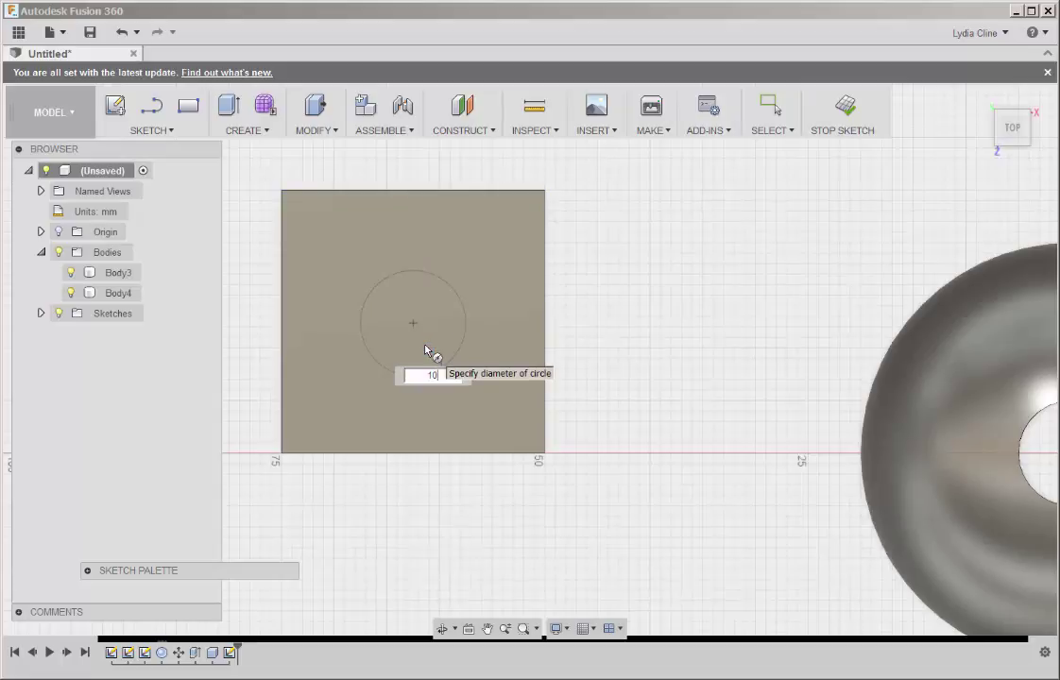
pyautogui.press('Return')
pyautogui.press('Escape')
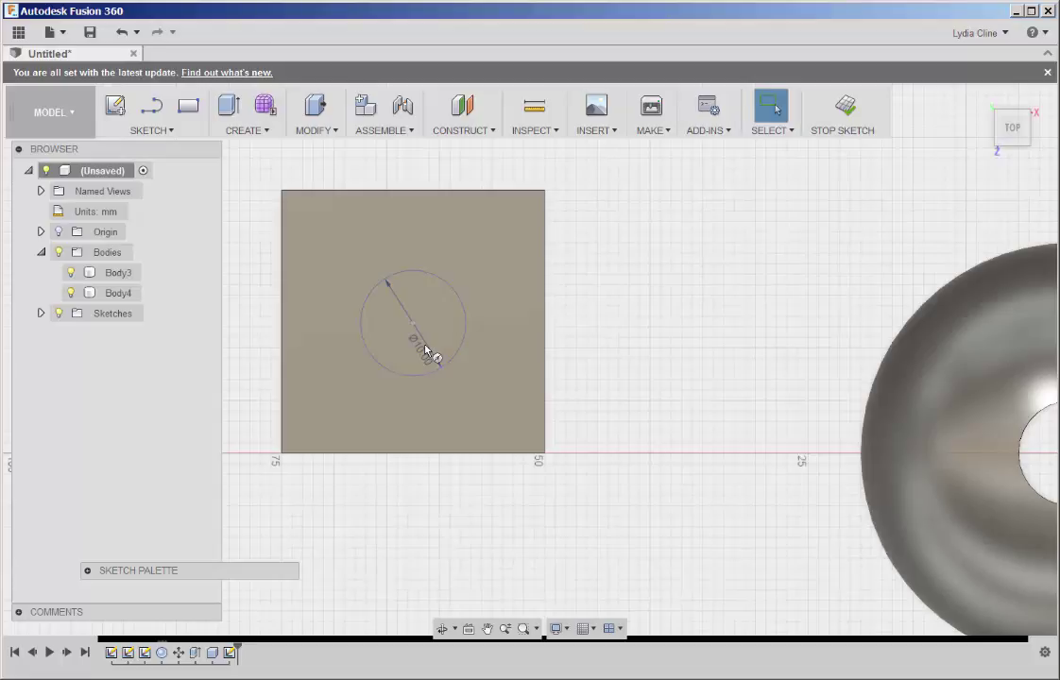
pyautogui.click(843, 106)
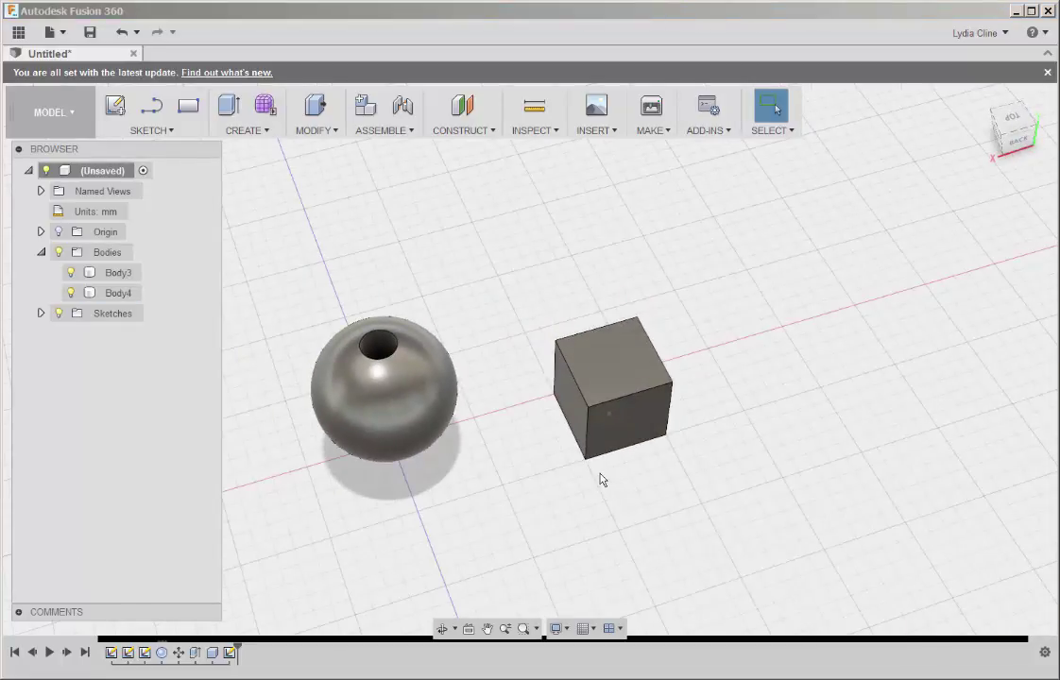
# Step: Extrude the circle 36 mm through the cube as a cut, then return to the Home view
pyautogui.keyDown('shift'); pyautogui.moveTo(601, 480); pyautogui.dragTo(590, 371, button='middle'); pyautogui.keyUp('shift')
pyautogui.scroll(5, 623, 449)
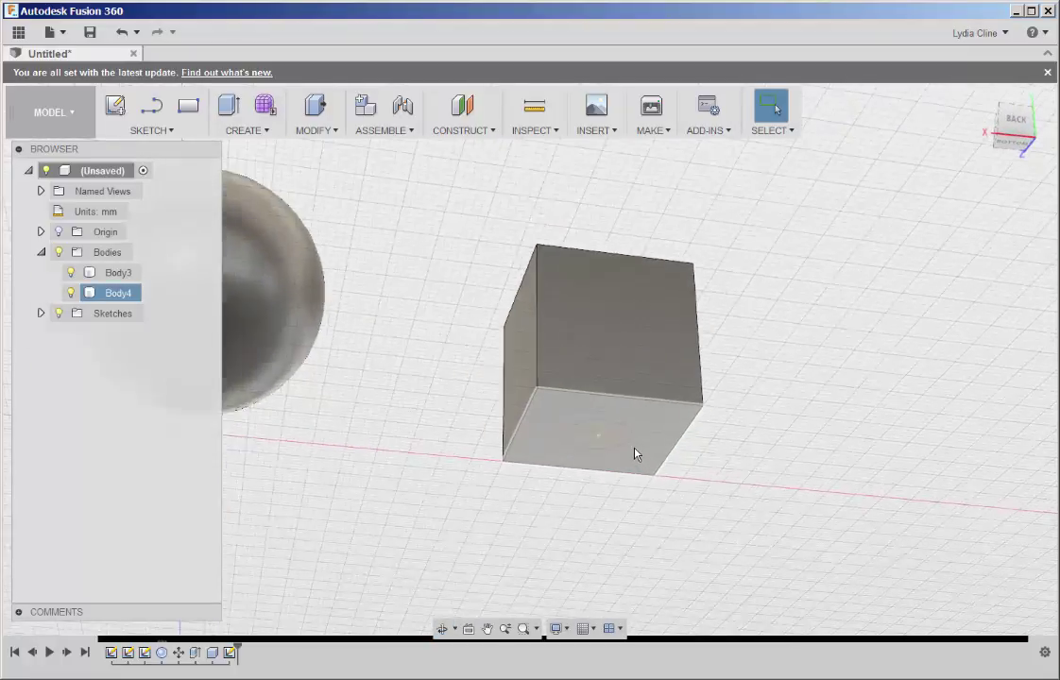
pyautogui.press('d')
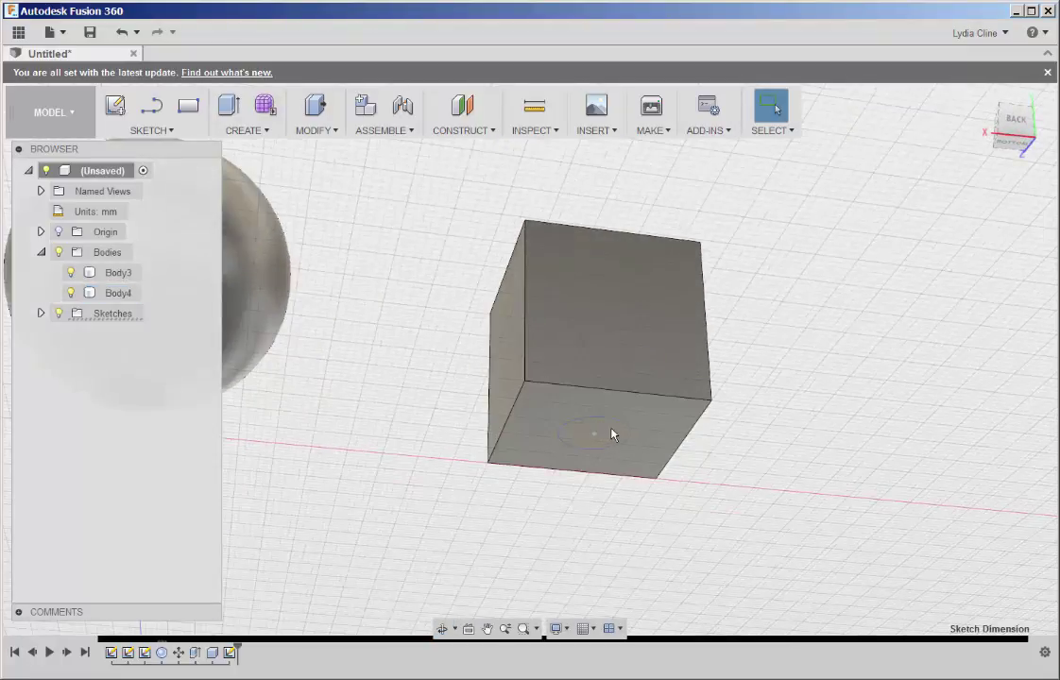
pyautogui.click(619, 435)
pyautogui.rightClick(620, 436)
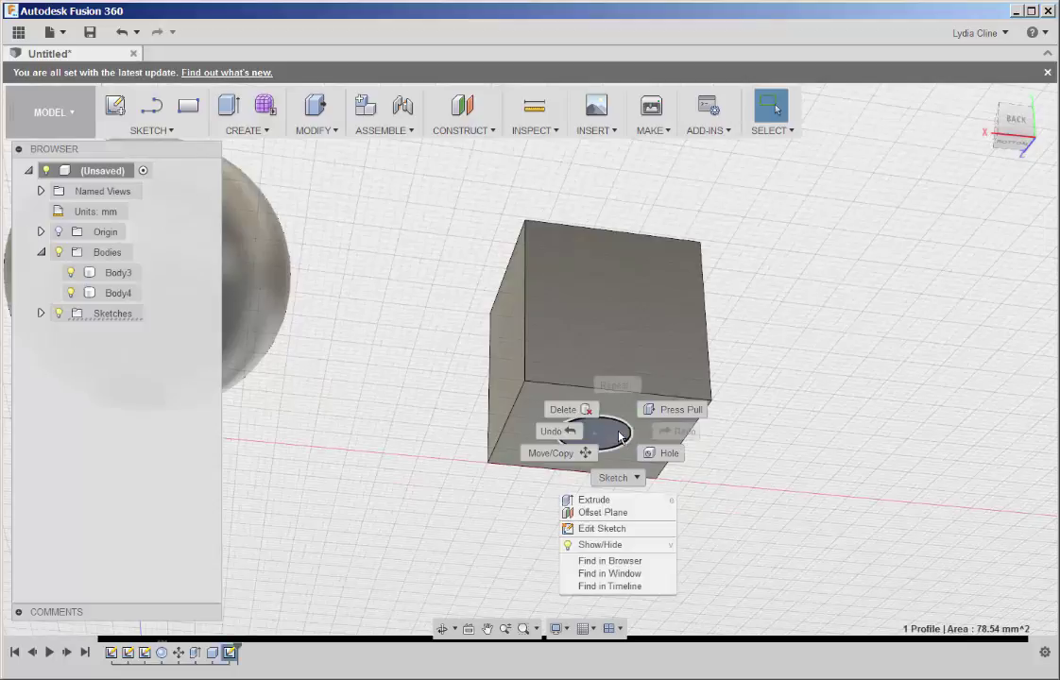
pyautogui.click(673, 409)
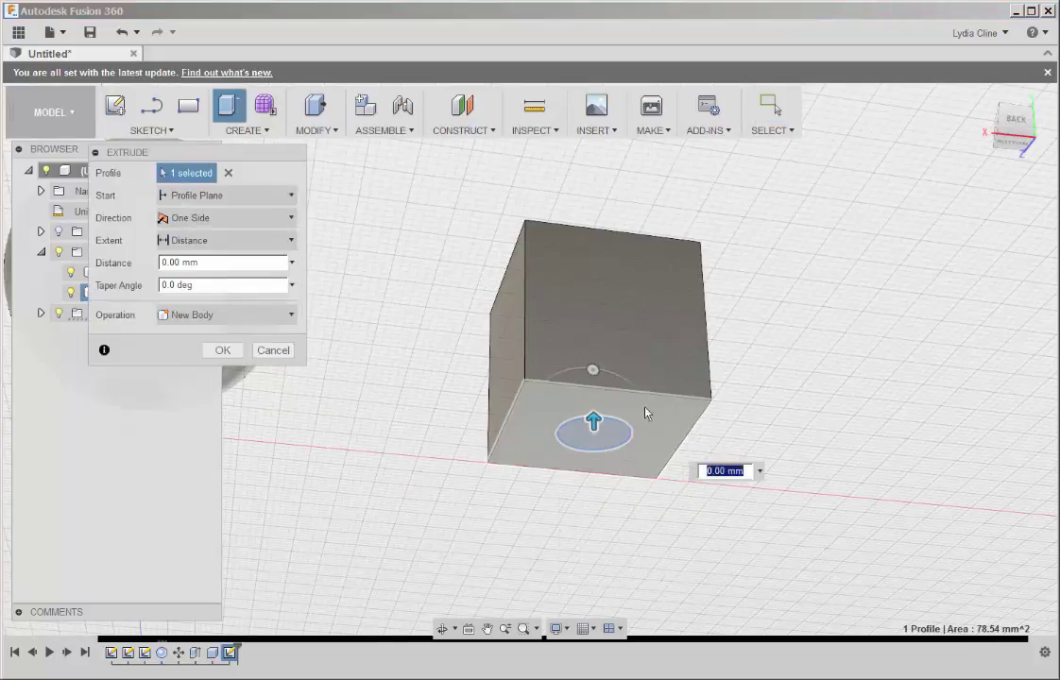
pyautogui.moveTo(593, 422); pyautogui.dragTo(587, 180)
pyautogui.click(223, 372)
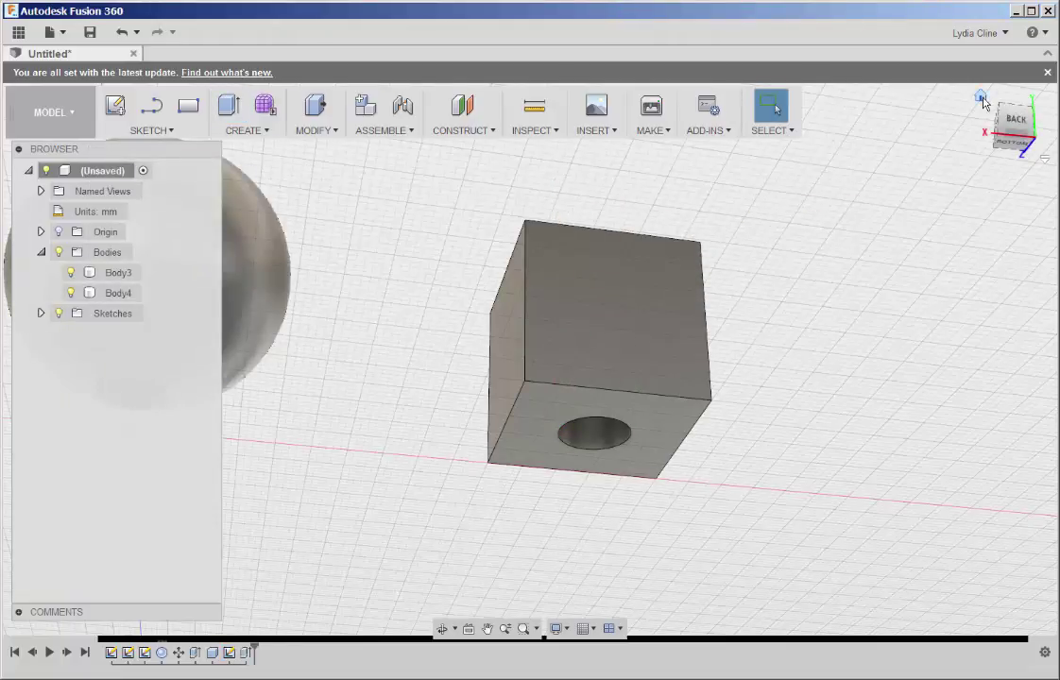
pyautogui.click(981, 96)
pyautogui.scroll(-3, 496, 427)
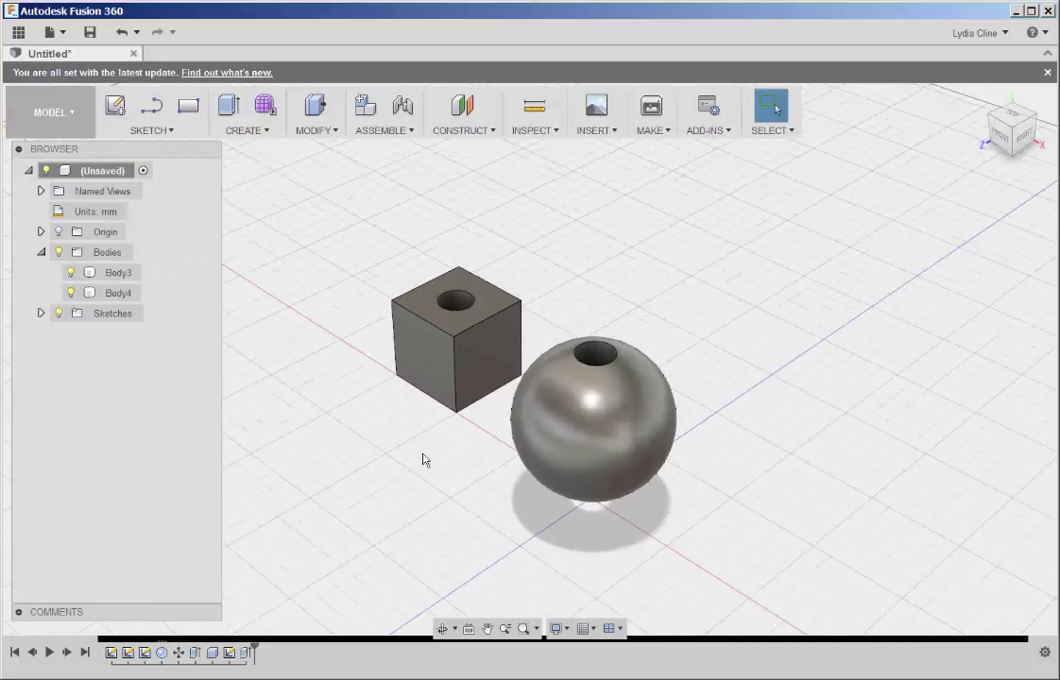
pyautogui.click(248, 131)
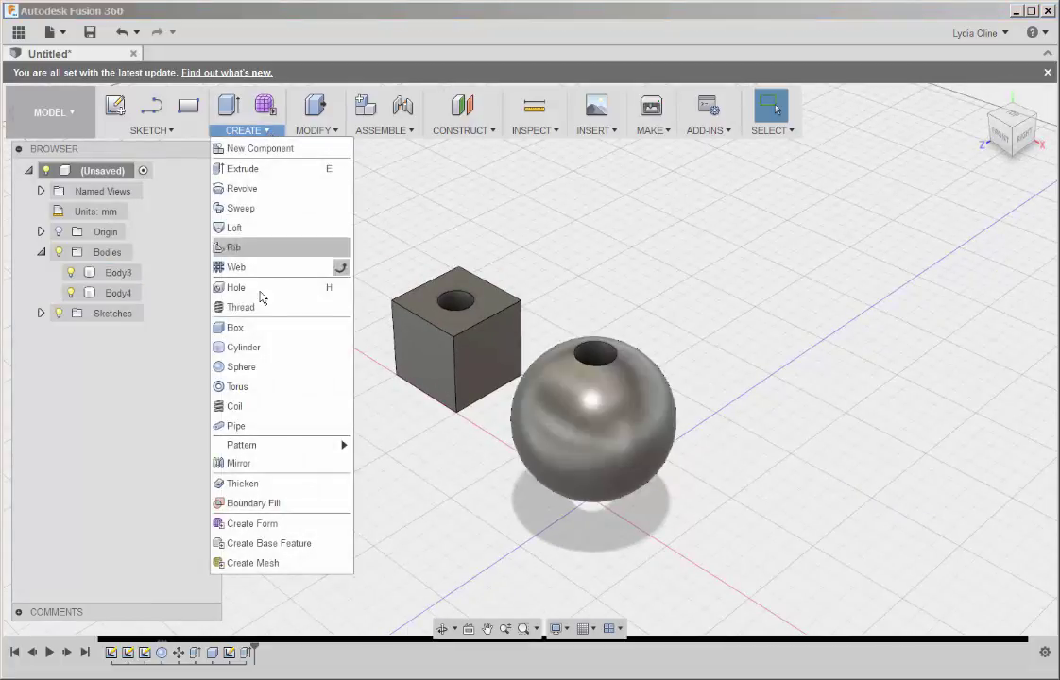
# Step: Create a cylinder with a 40 mm base circle and 40 mm height on the ground plane as Body5
pyautogui.click(244, 347)
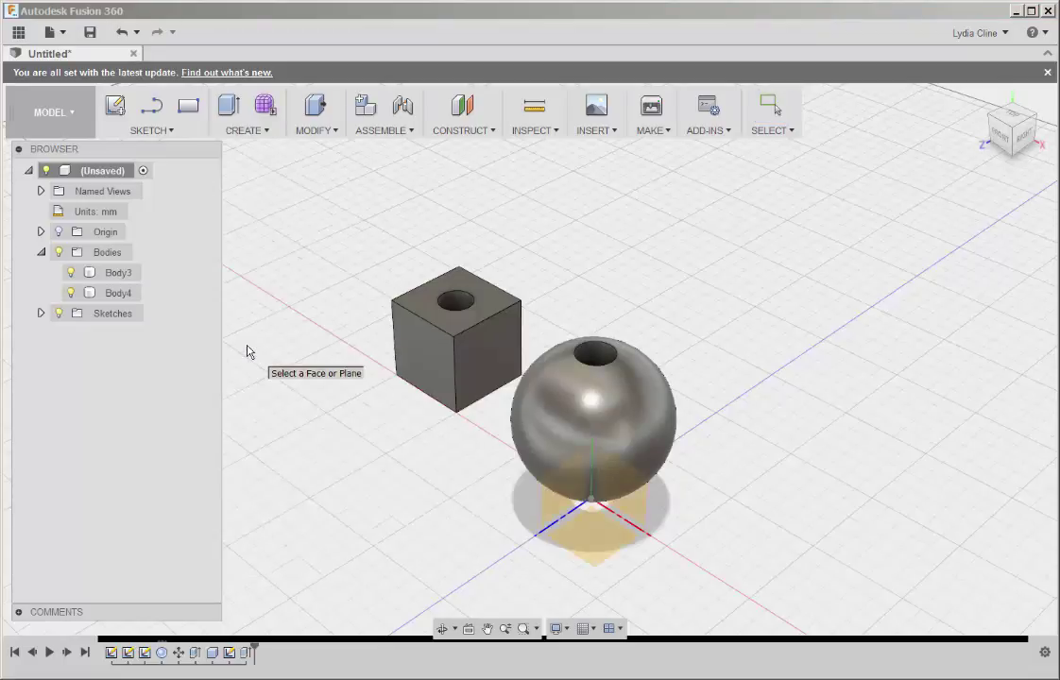
pyautogui.click(586, 541)
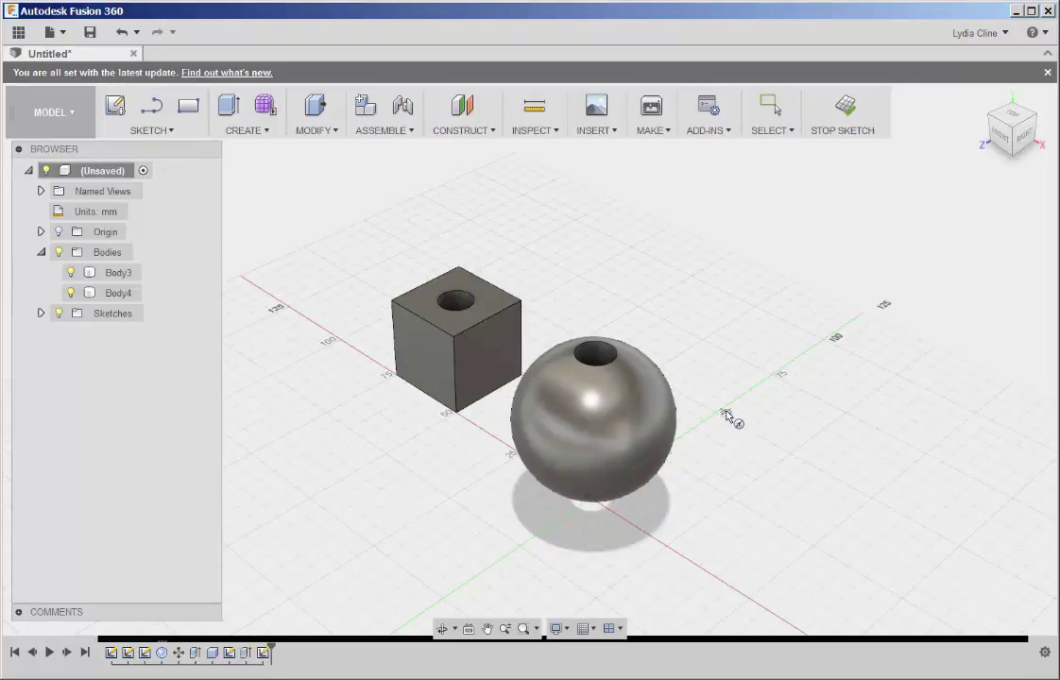
pyautogui.moveTo(733, 421)
pyautogui.mouseDown(button='middle')
pyautogui.moveTo(353, 424)
pyautogui.moveTo(498, 367)
pyautogui.mouseUp(button='middle')
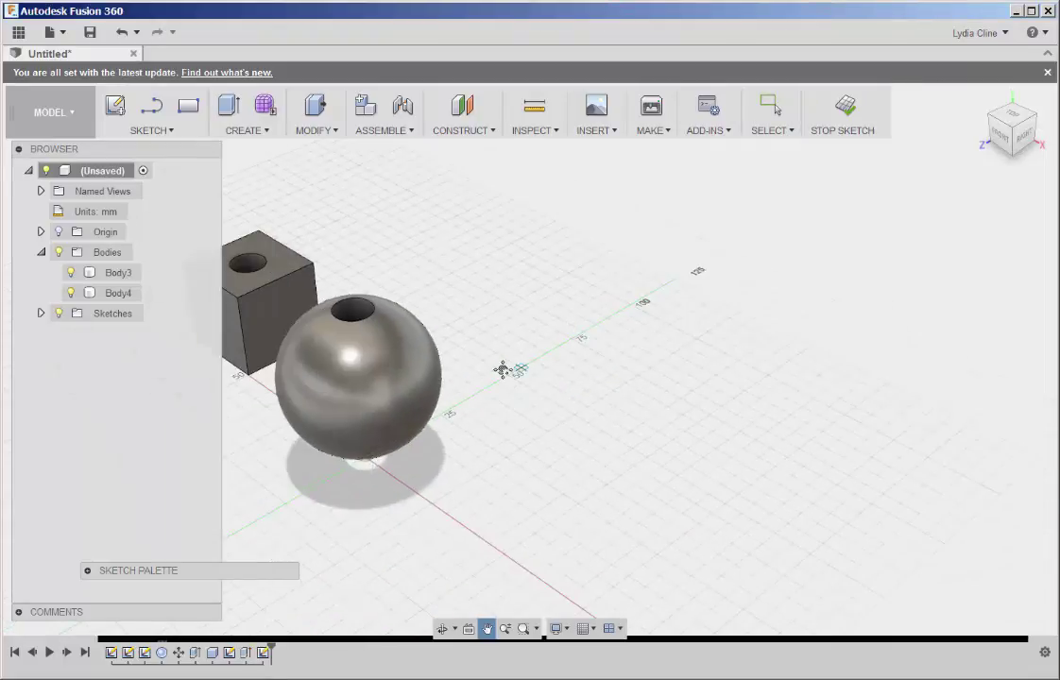
pyautogui.click(573, 417)
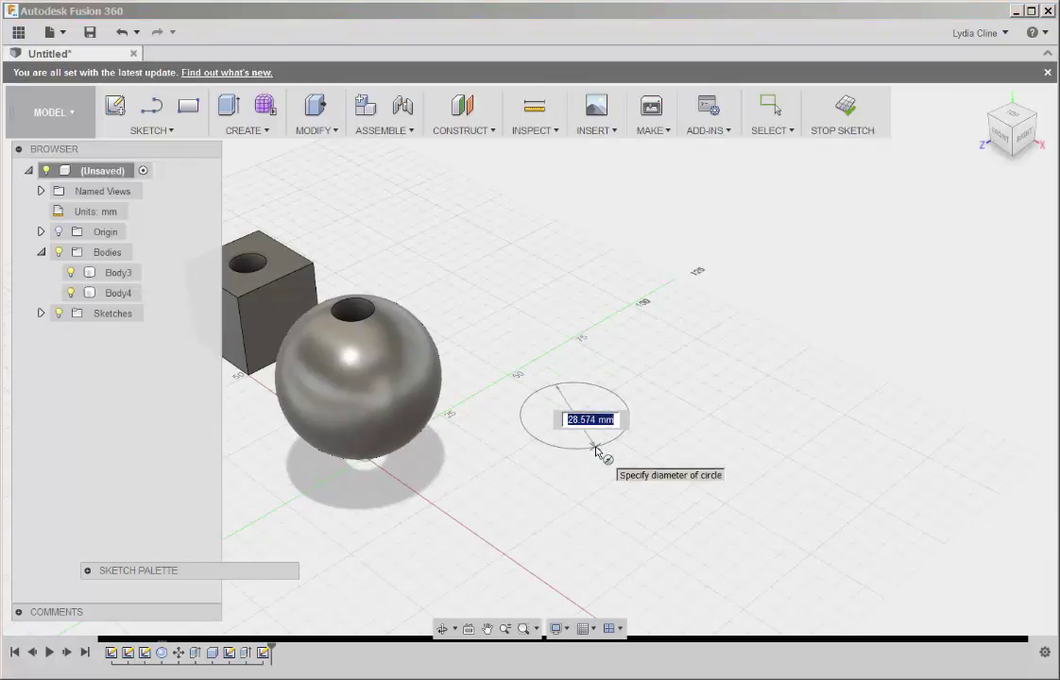
pyautogui.write('40')
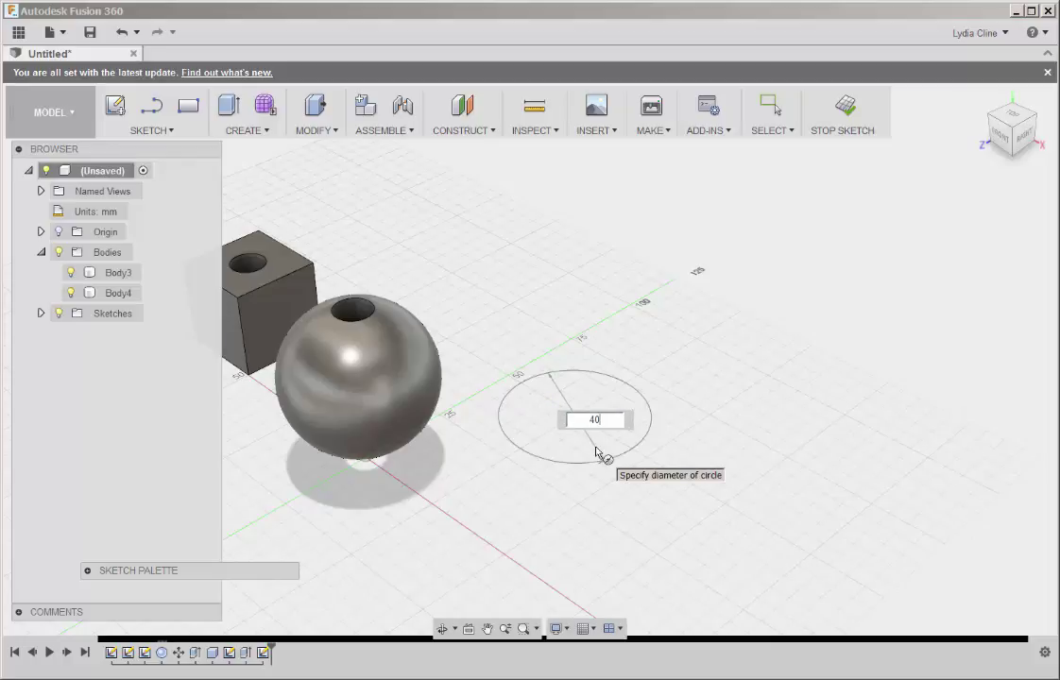
pyautogui.press('Return')
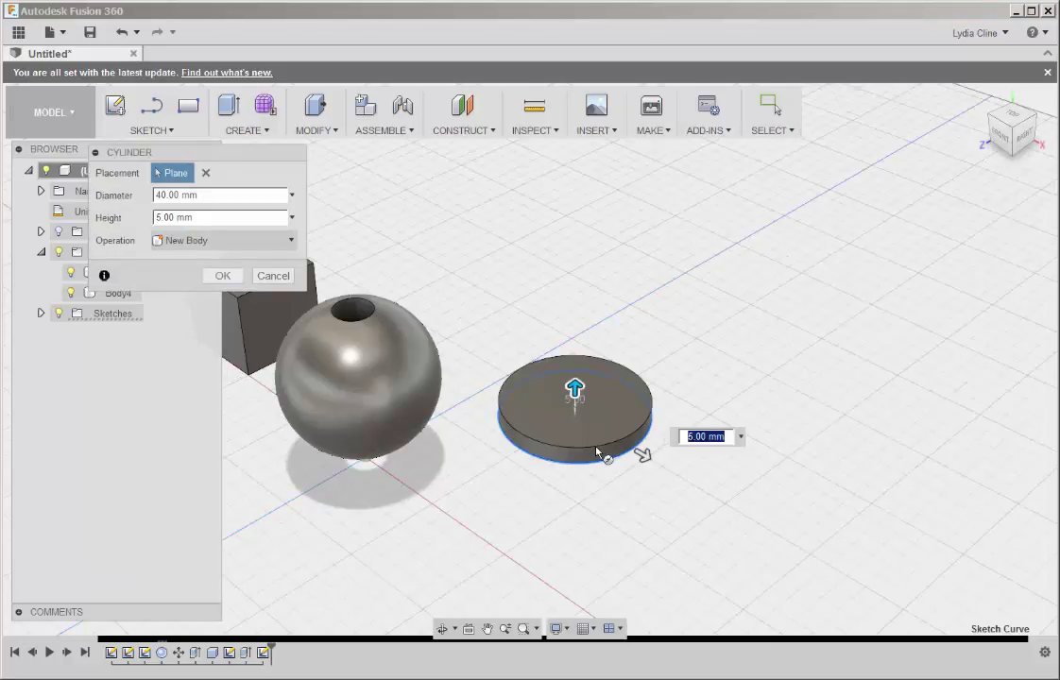
pyautogui.tripleClick(206, 219)
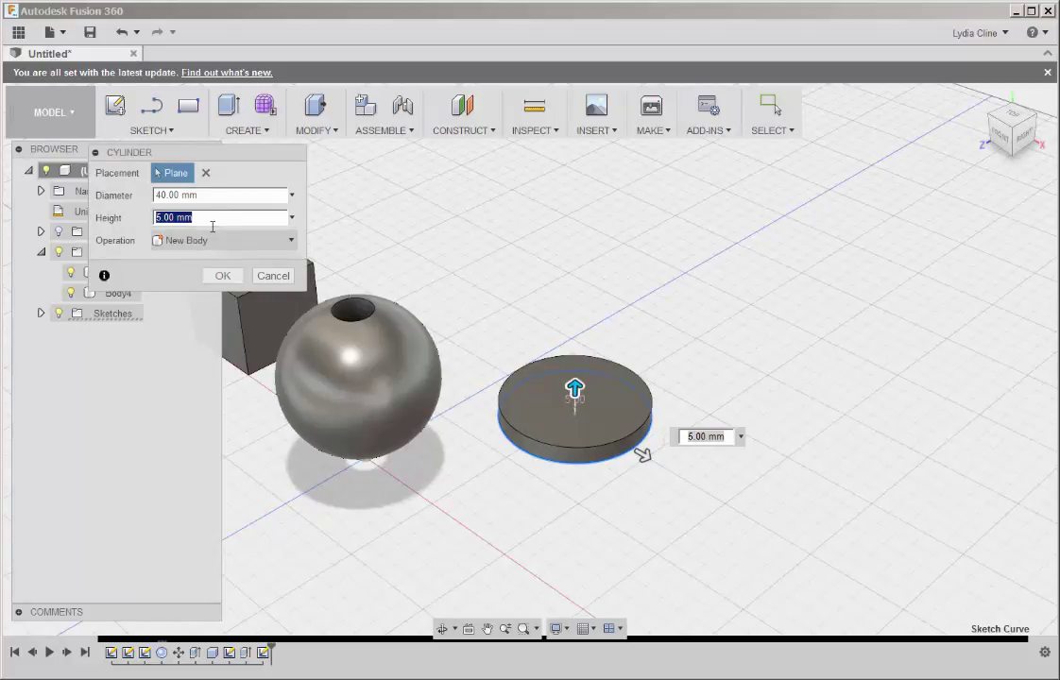
pyautogui.write('40mm')
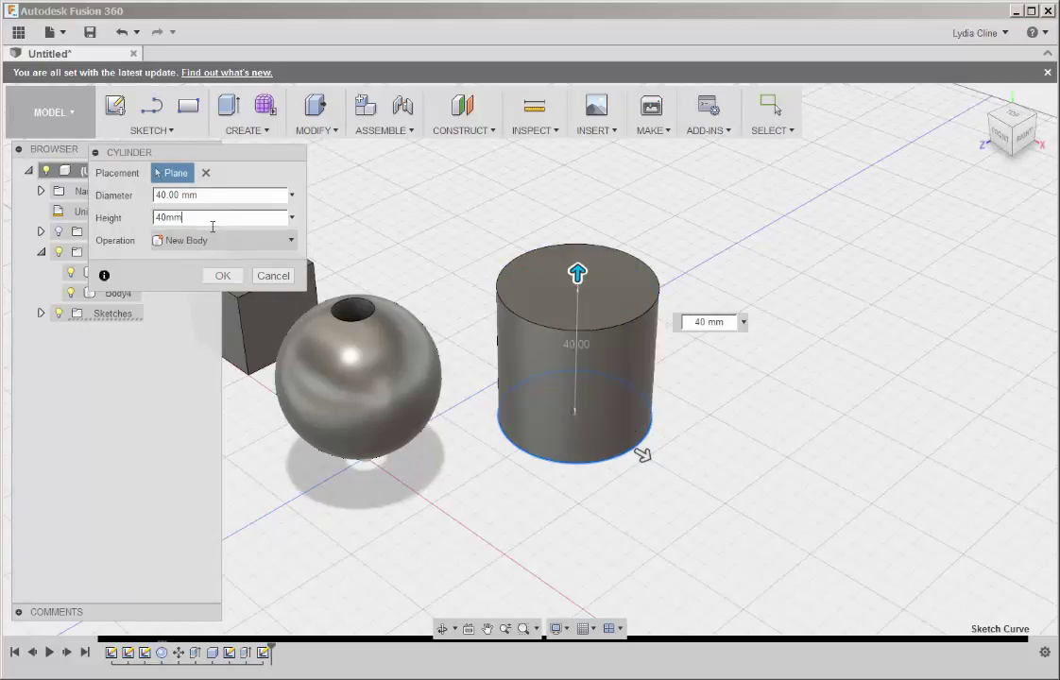
pyautogui.click(214, 276)
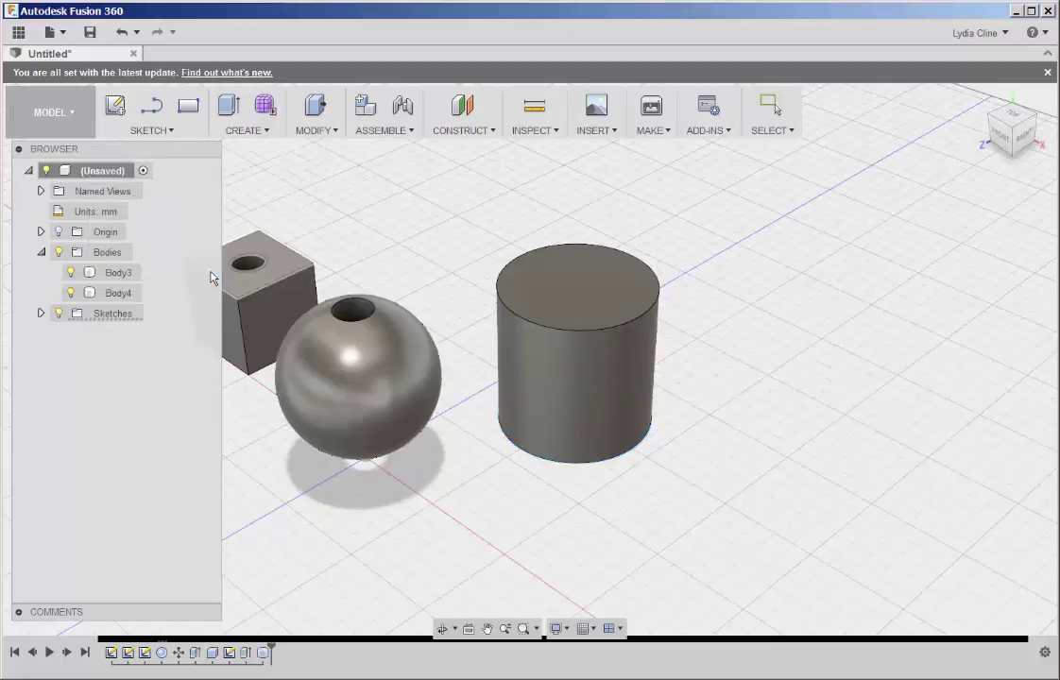
# Step: Draw a 9 × 9 mm rectangle on the ground plane inside the cylinder outline and stop the sketch
pyautogui.click(188, 107)
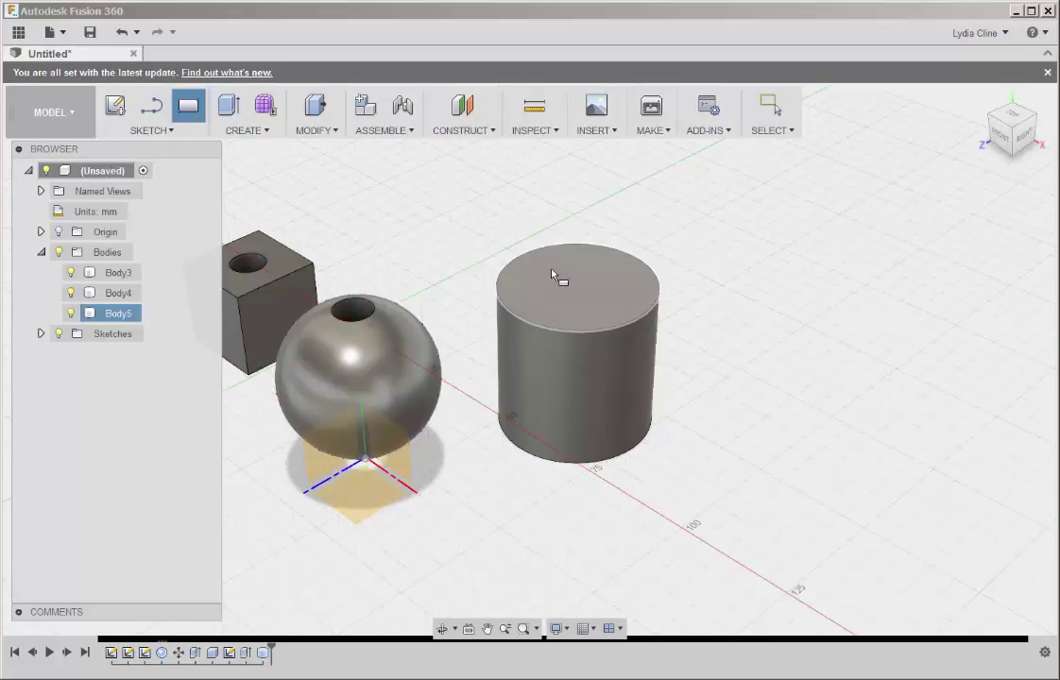
pyautogui.click(359, 503)
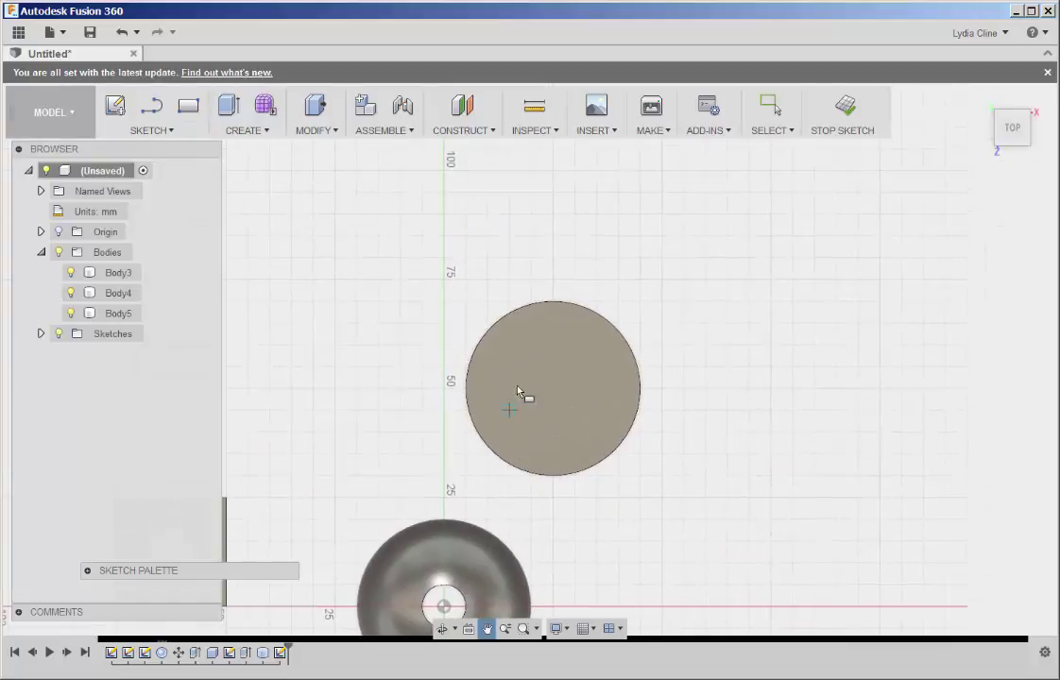
pyautogui.press('r')
pyautogui.scroll(2, 535, 360)
pyautogui.click(535, 360)
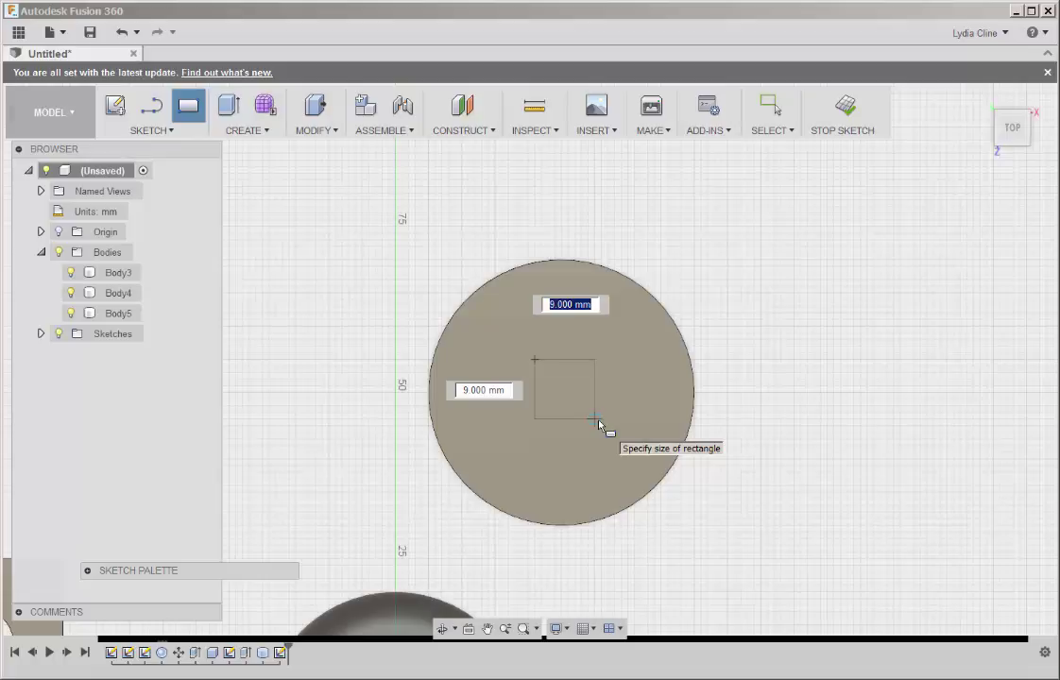
pyautogui.press('Tab')
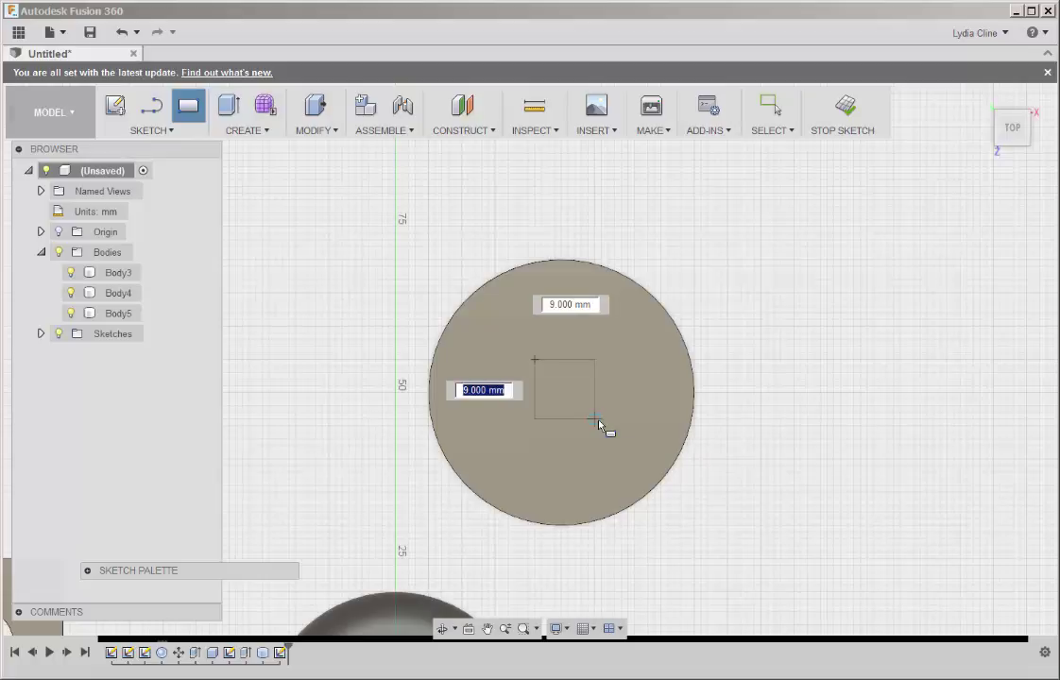
pyautogui.press('Tab')
pyautogui.press('Tab')
pyautogui.press('Tab')
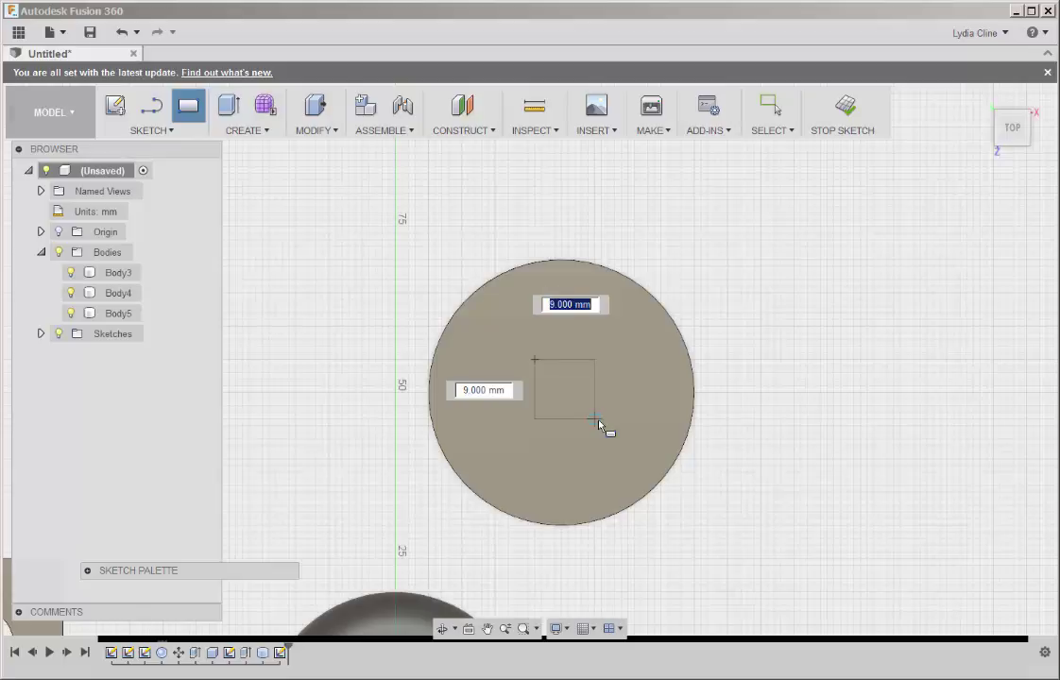
pyautogui.press('Return')
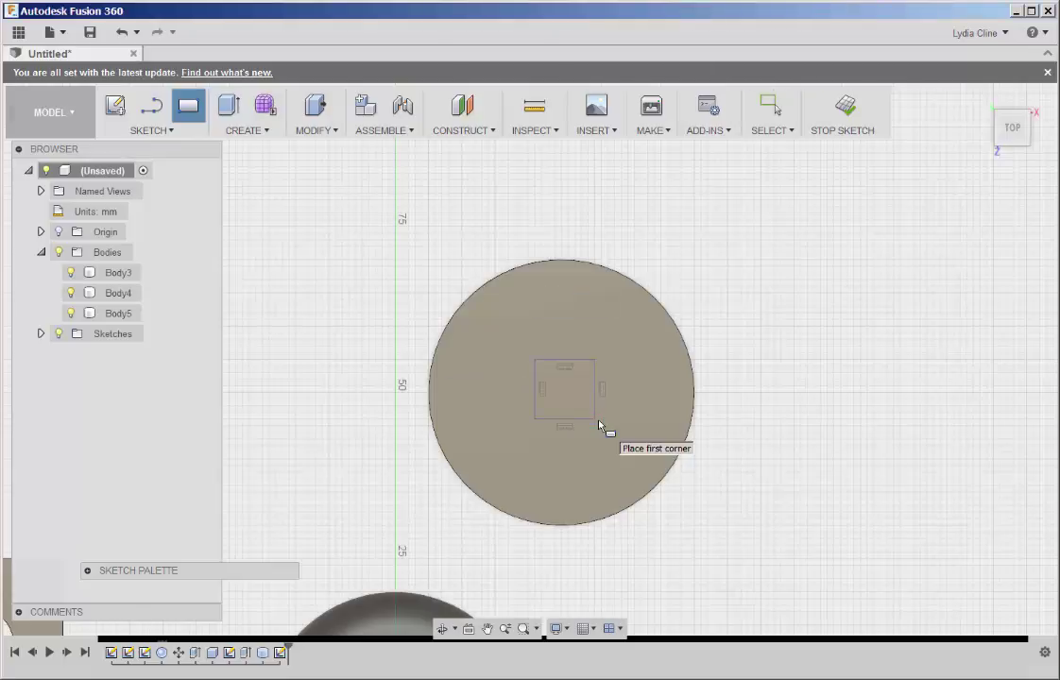
pyautogui.click(844, 106)
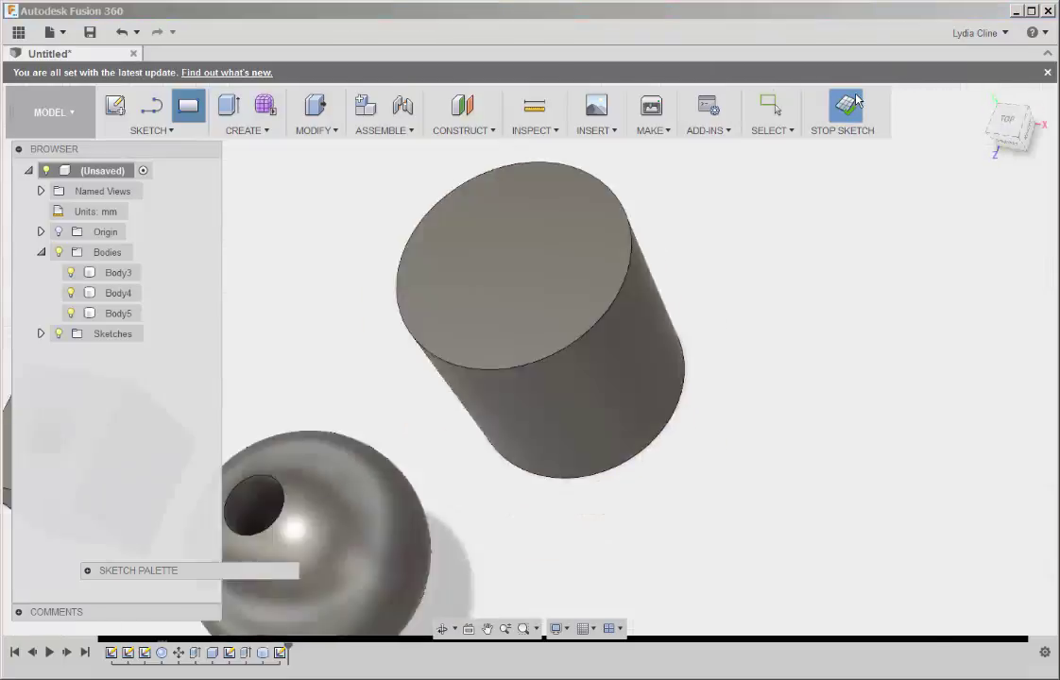
# Step: Extrude the square profile 69 mm up through the cylinder as a cut, then view the beads from Home
pyautogui.keyDown('shift'); pyautogui.moveTo(610, 470); pyautogui.dragTo(558, 489, button='middle'); pyautogui.keyUp('shift')
pyautogui.scroll(3, 586, 371)
pyautogui.click(575, 361)
pyautogui.rightClick(573, 359)
pyautogui.click(624, 358)
pyautogui.moveTo(558, 488); pyautogui.dragTo(531, 205)
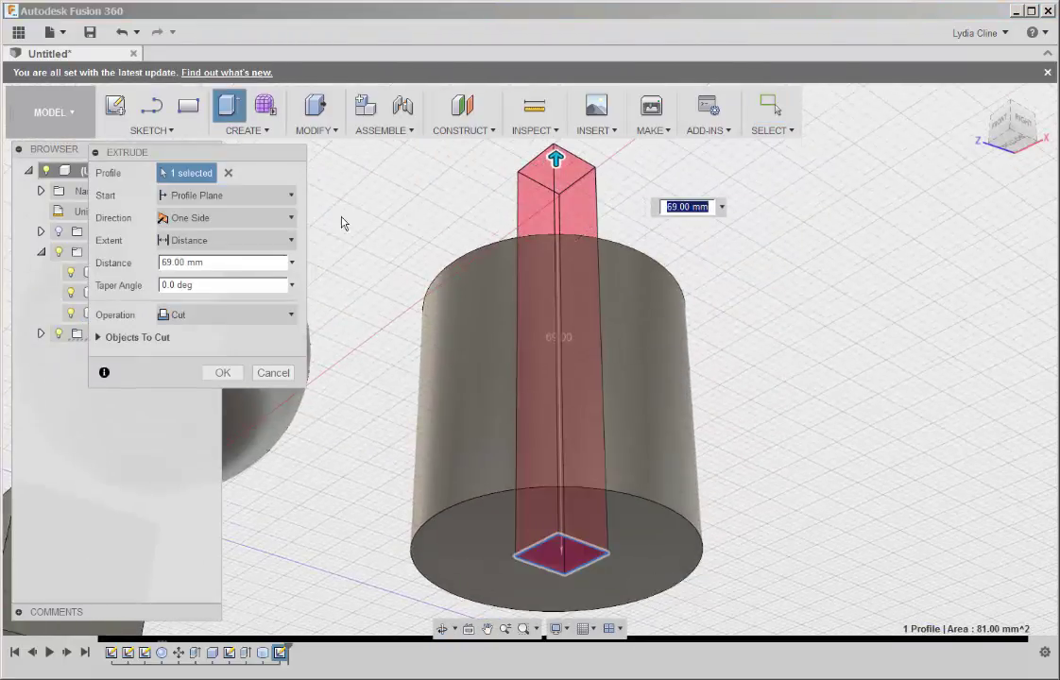
pyautogui.click(222, 373)
pyautogui.click(980, 95)
pyautogui.click(643, 383)
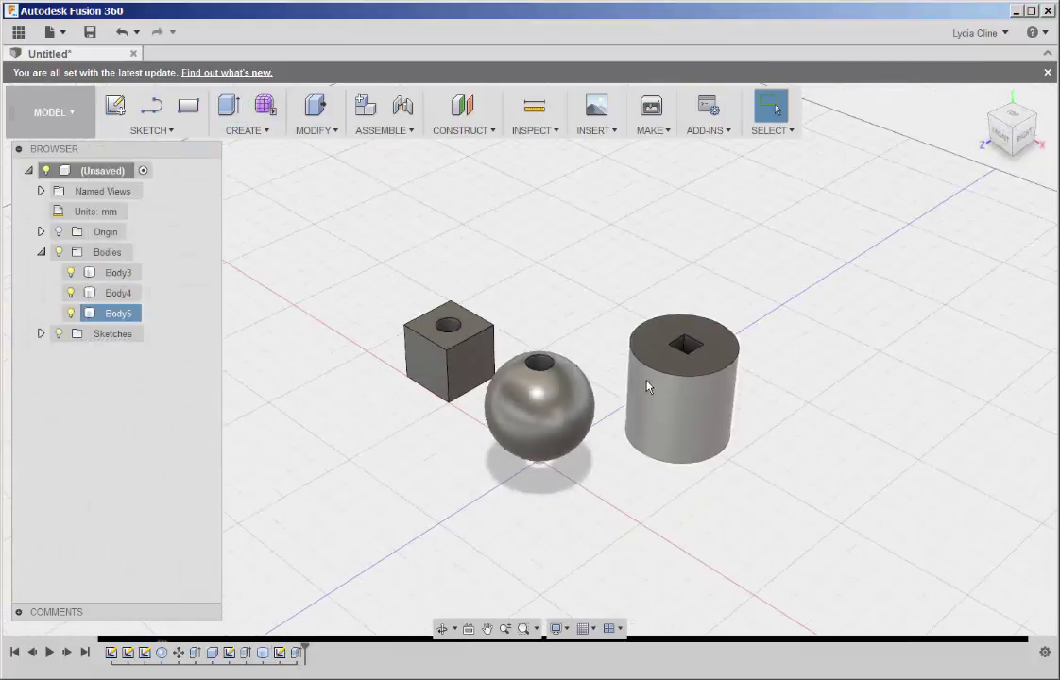
pyautogui.keyDown('shift'); pyautogui.moveTo(643, 383); pyautogui.dragTo(812, 371, button='middle'); pyautogui.keyUp('shift')
pyautogui.press('Escape')
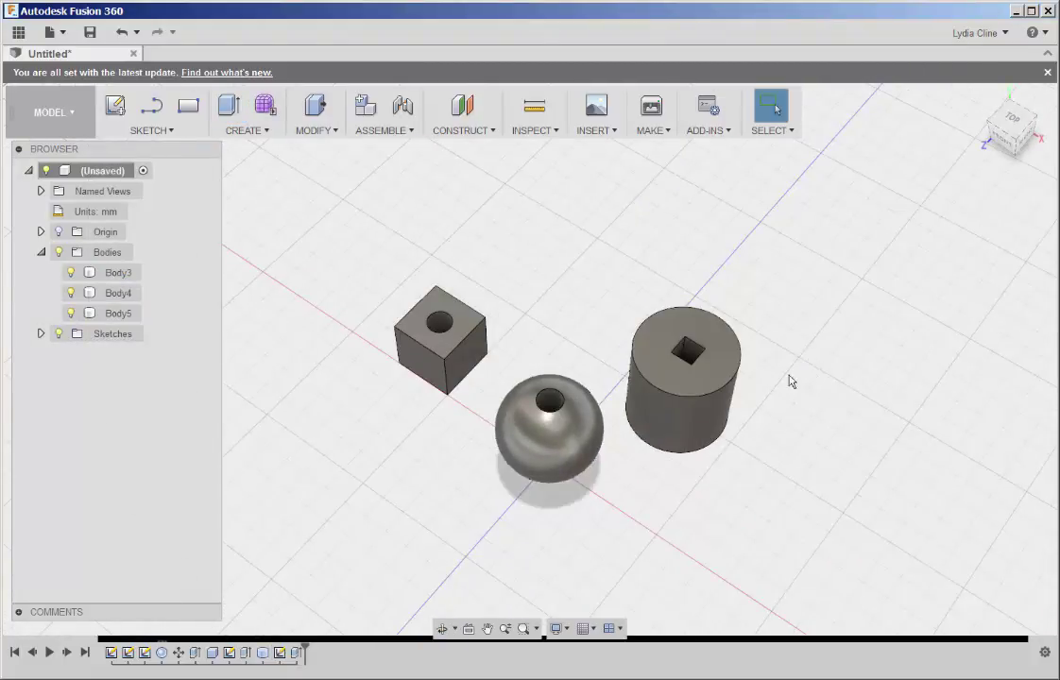